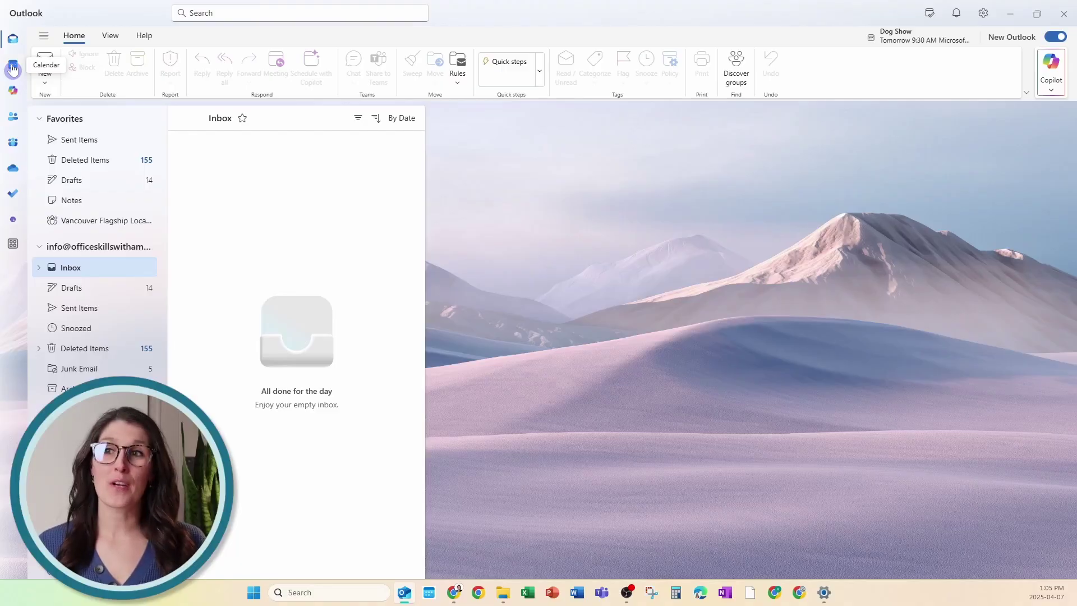
Pin the Calendar shortcut from the left app rail to the Windows taskbar
right_click(12, 68)
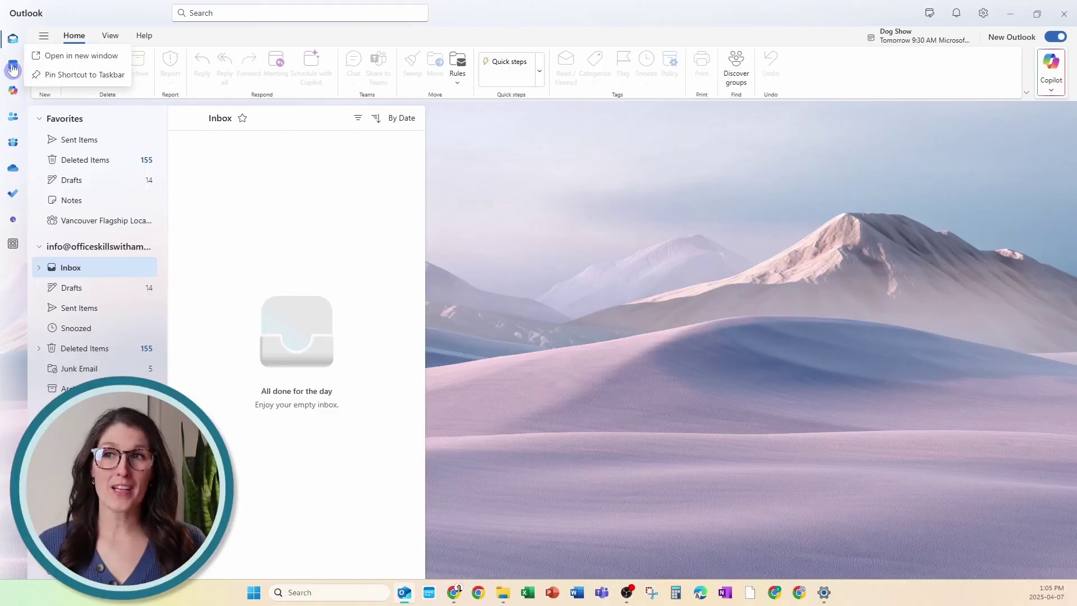
left_click(70, 75)
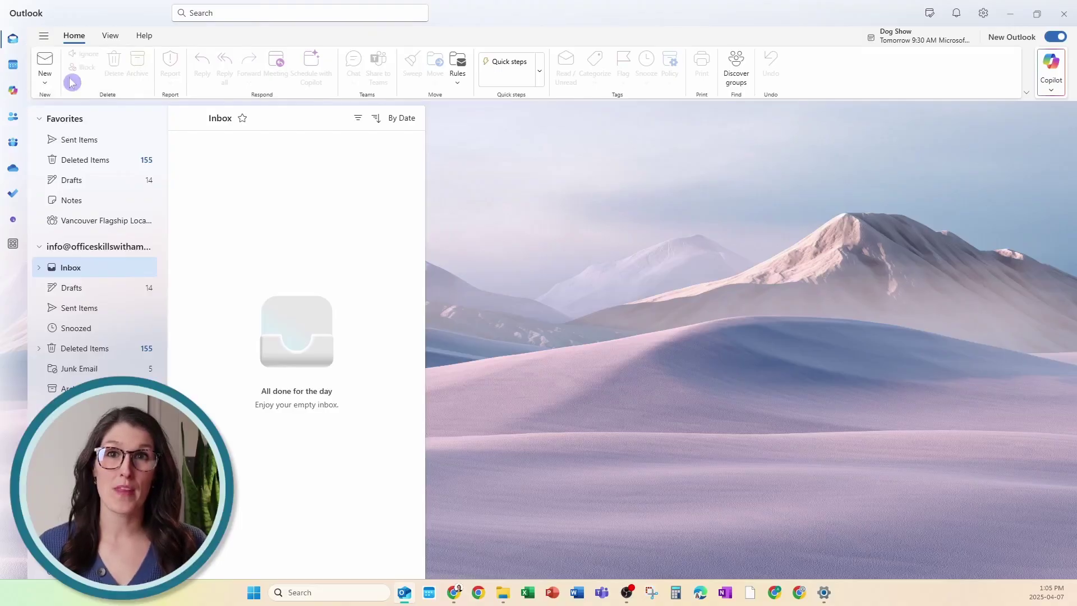
Launch the calendar in its own window from the pinned taskbar shortcut
left_click(428, 596)
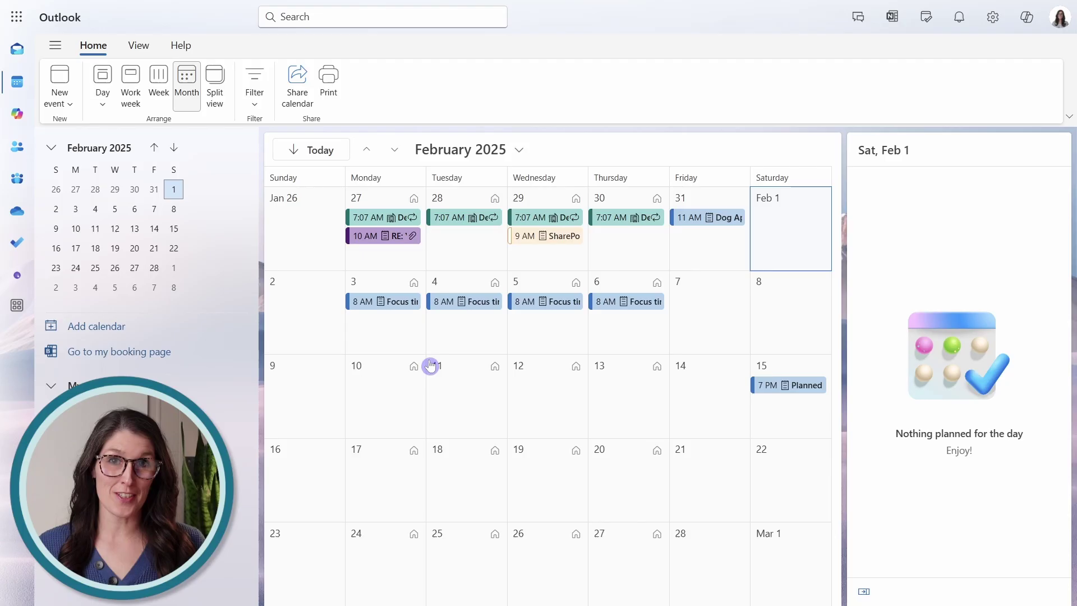
Show the January 26 – February 1 week and bring up the time ruler's time zone options
left_click(162, 90)
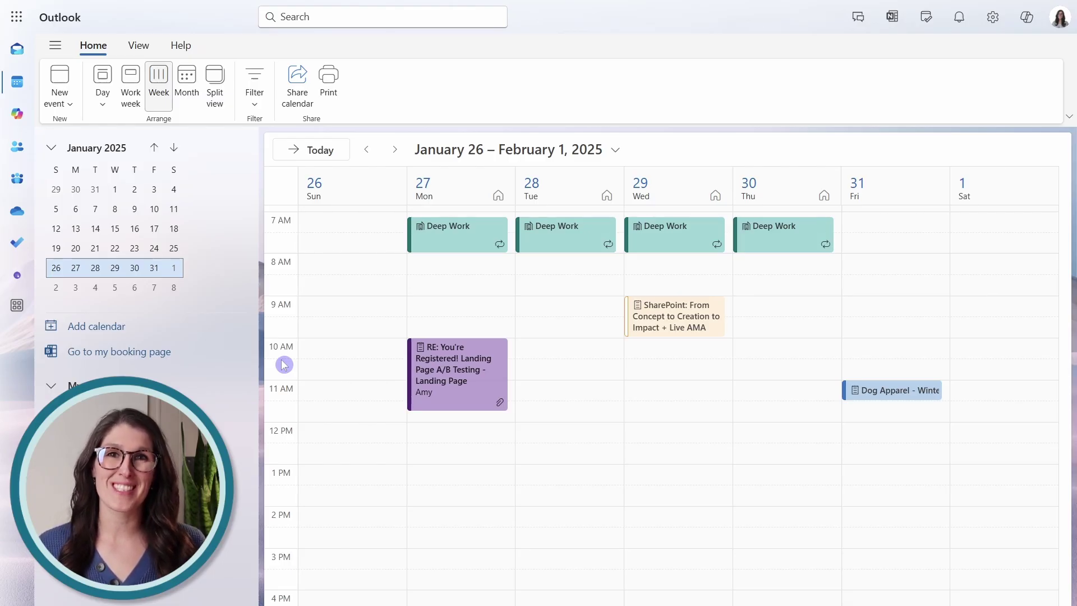
right_click(281, 306)
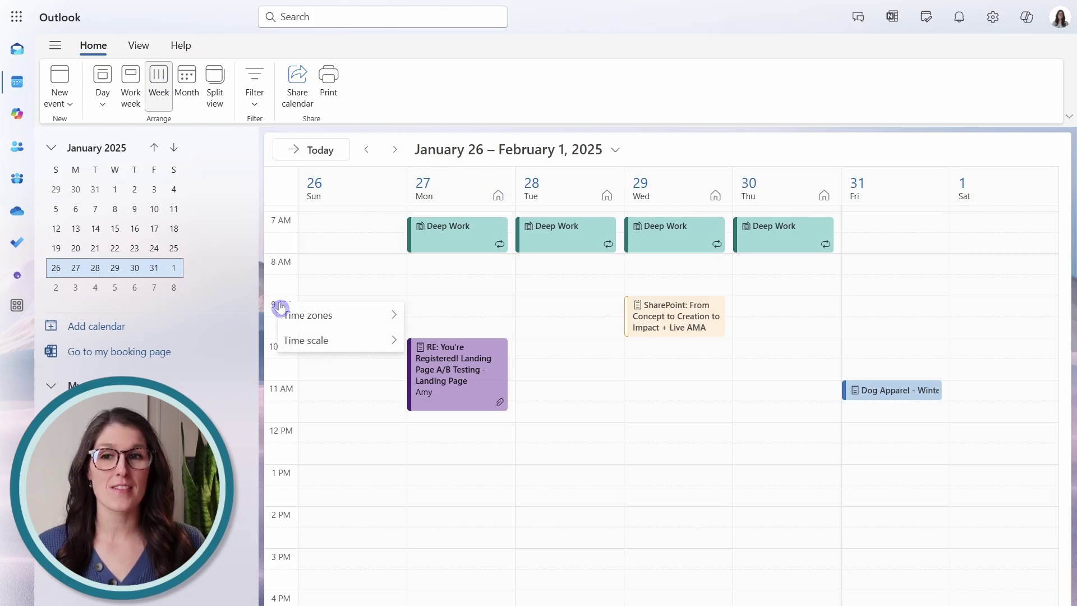
mouse_move(325, 314)
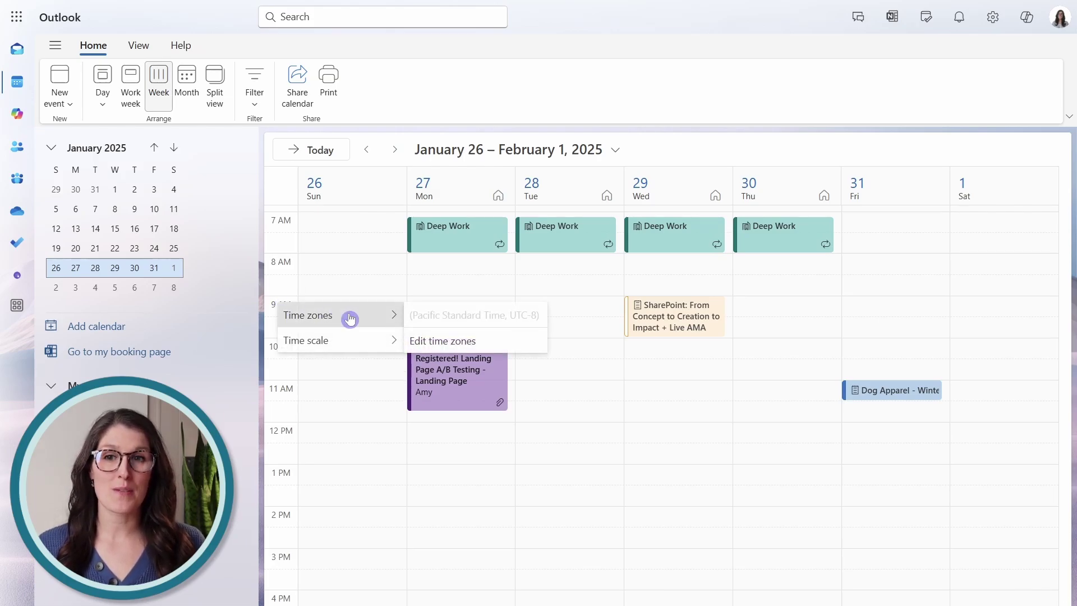
Add Toronto's Eastern Time as a second time zone labelled EST, shown in the calendar, and save
left_click(502, 341)
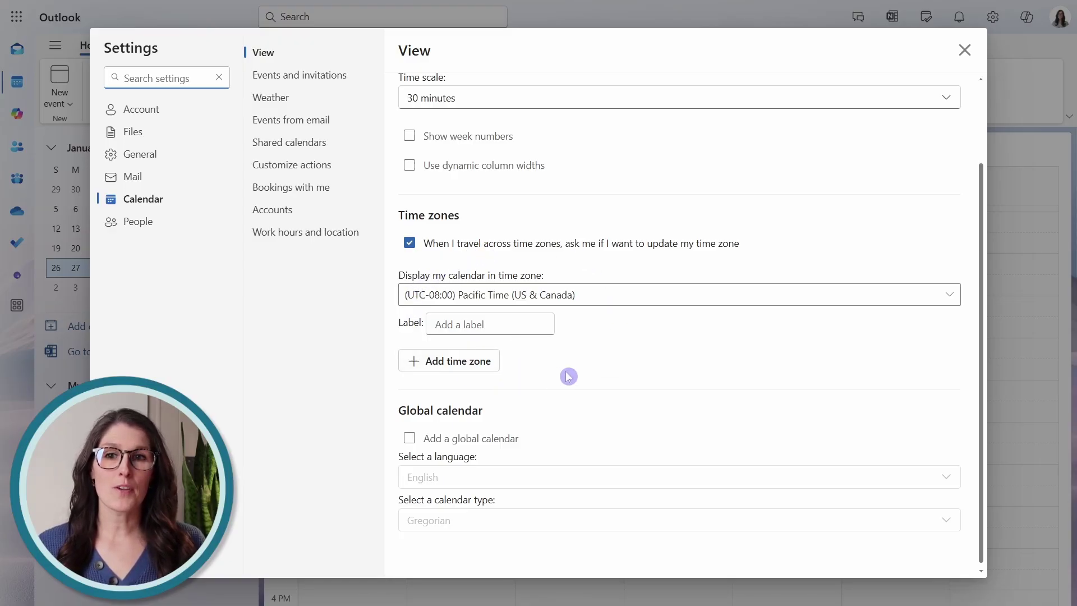
left_click(450, 368)
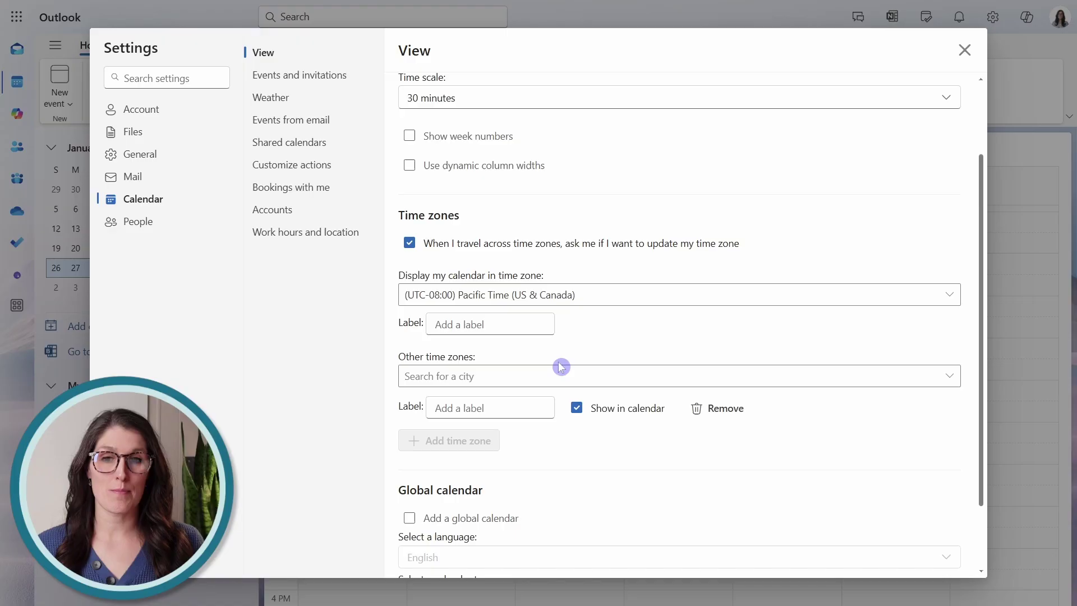
type("toront")
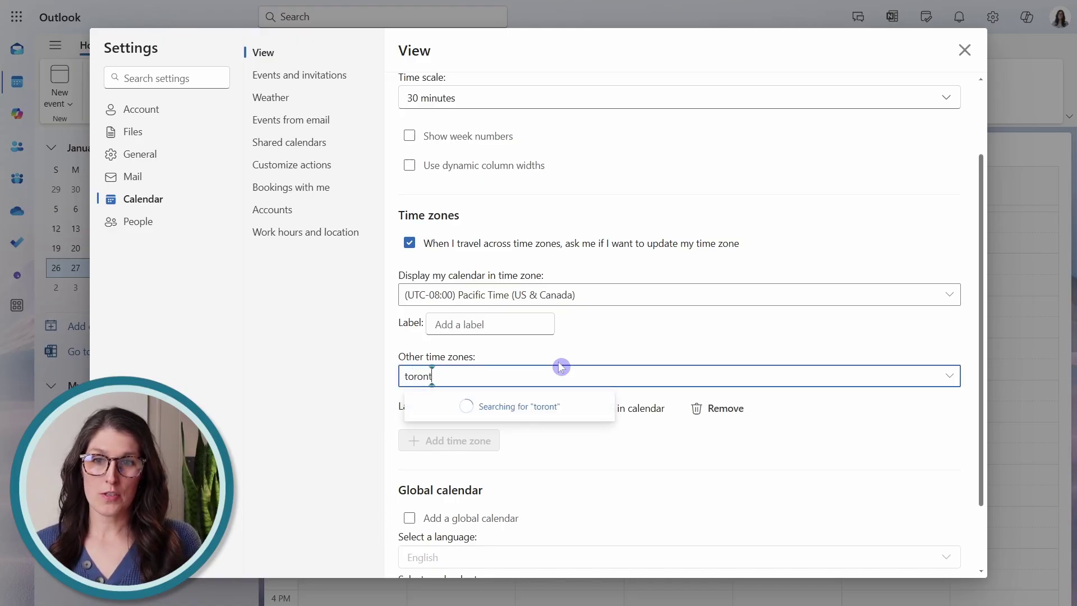
left_click(528, 403)
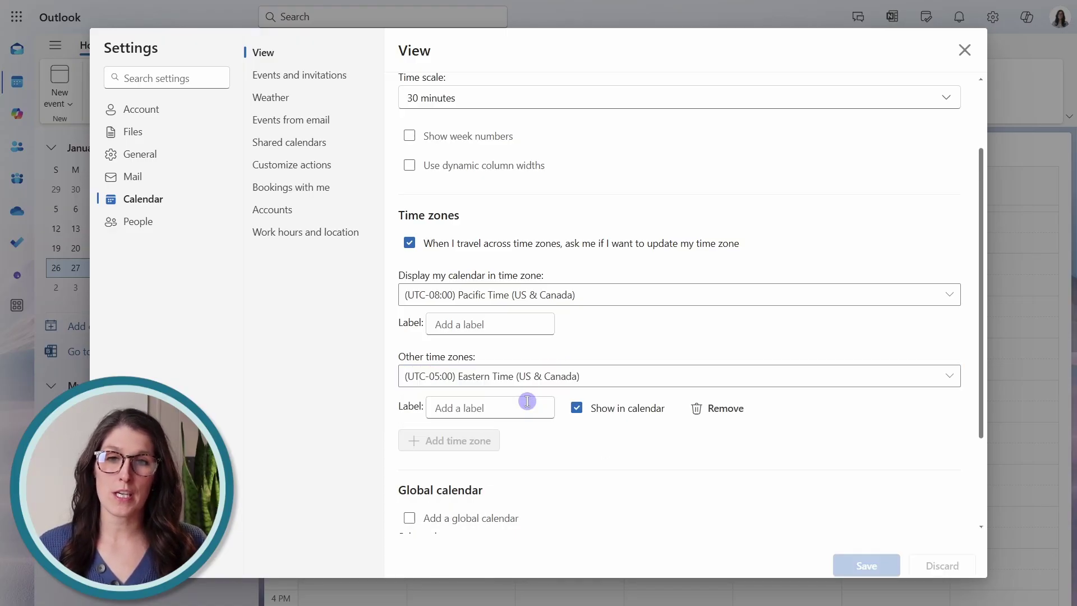
left_click(487, 409)
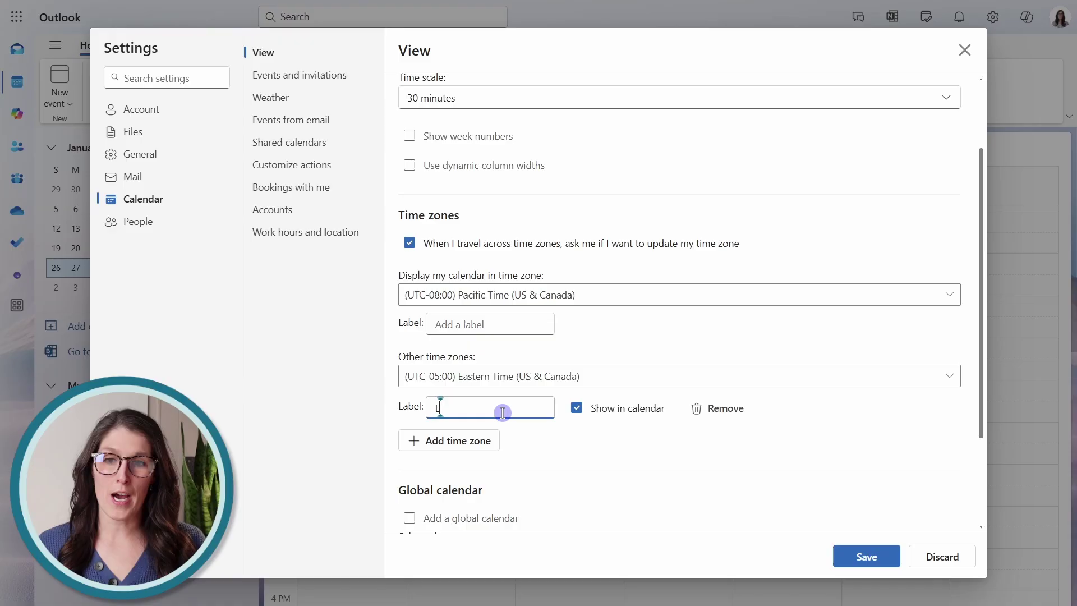
type("EST")
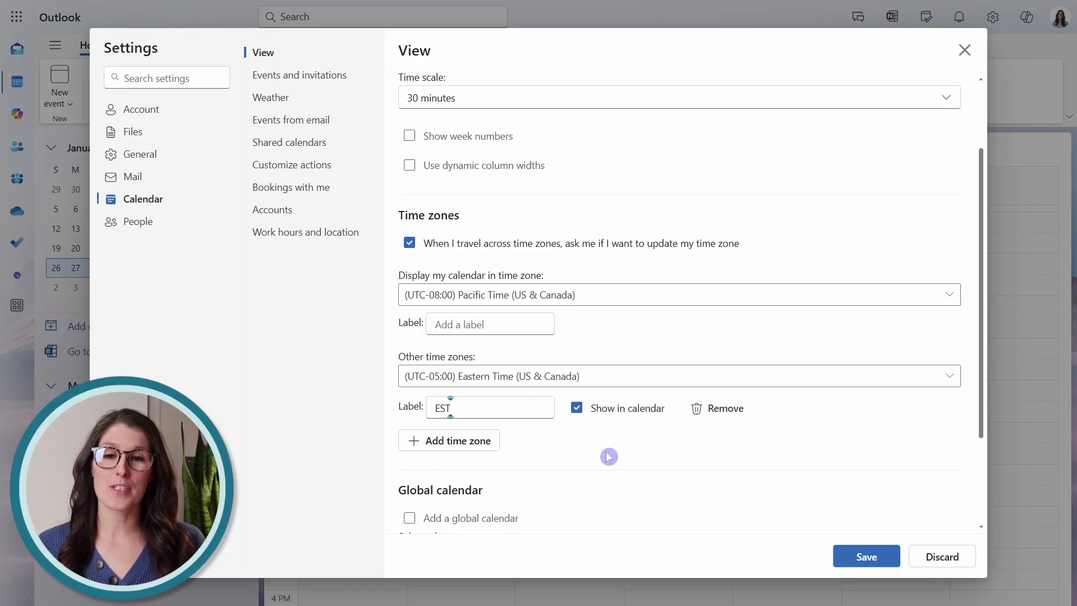
left_click(577, 411)
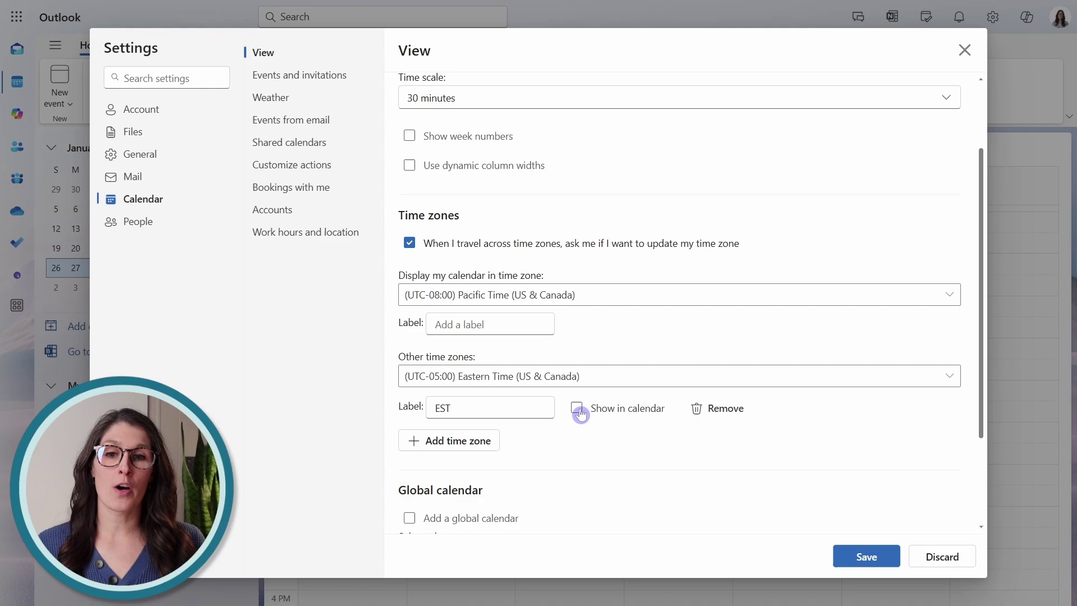
left_click(580, 412)
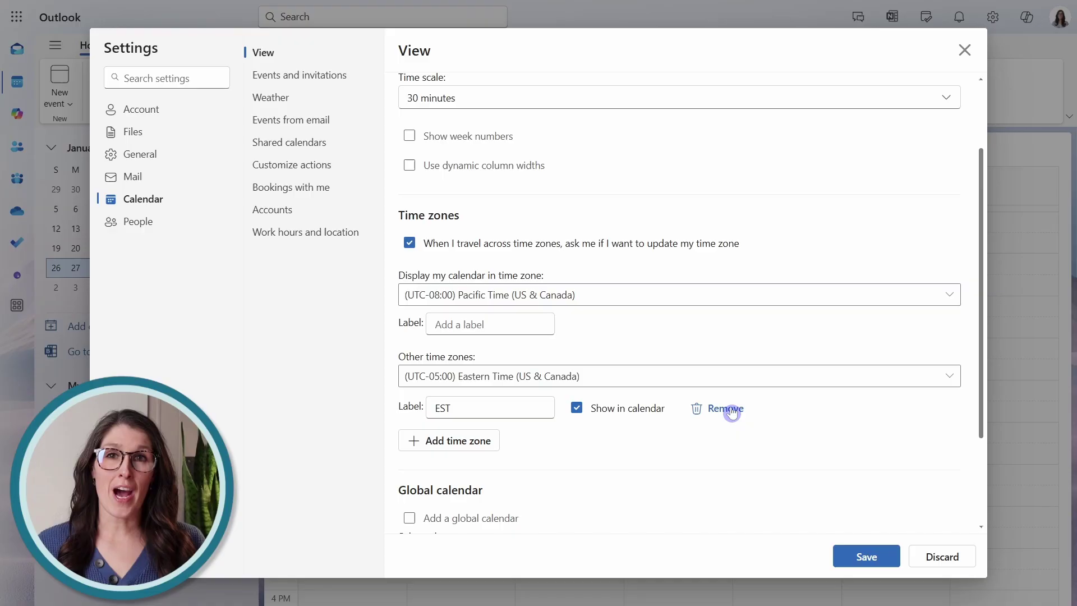
left_click(855, 557)
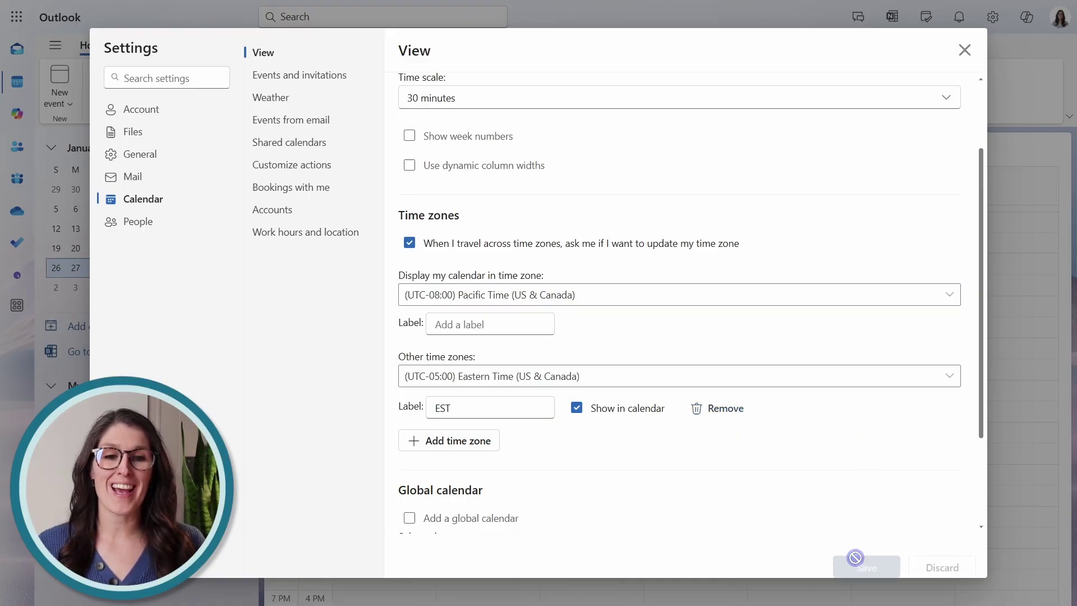
left_click(964, 52)
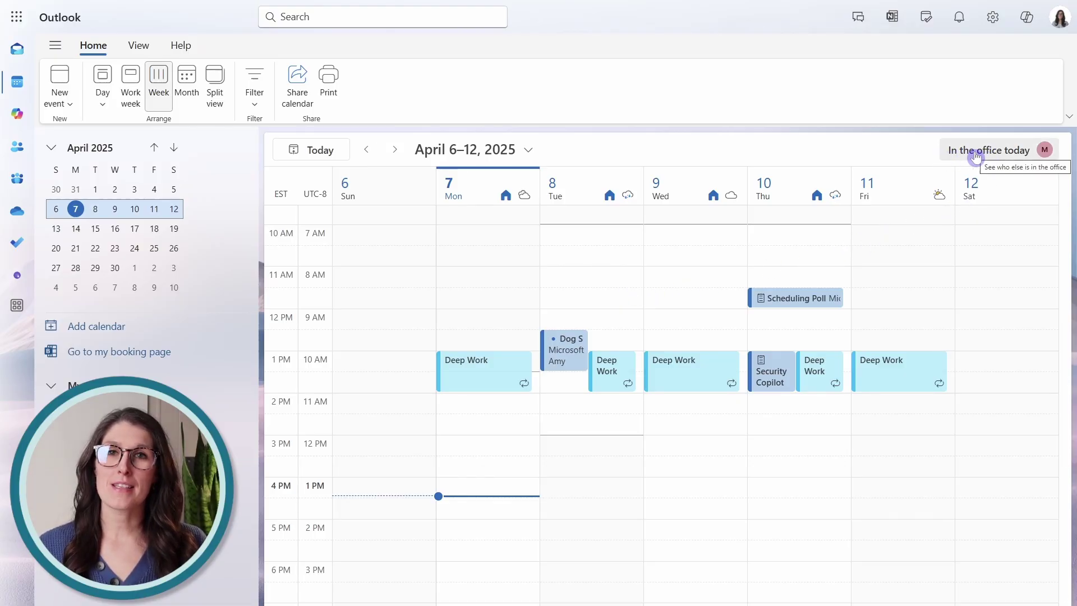
Check who else is in the office, then switch Monday April 7's location from Remote to Office
left_click(975, 157)
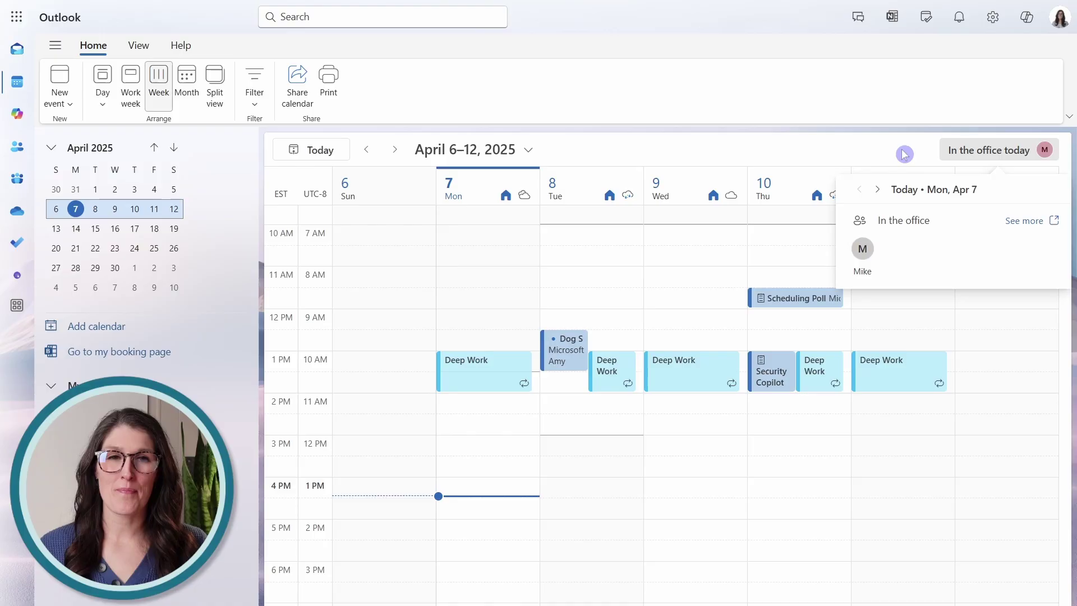
left_click(879, 153)
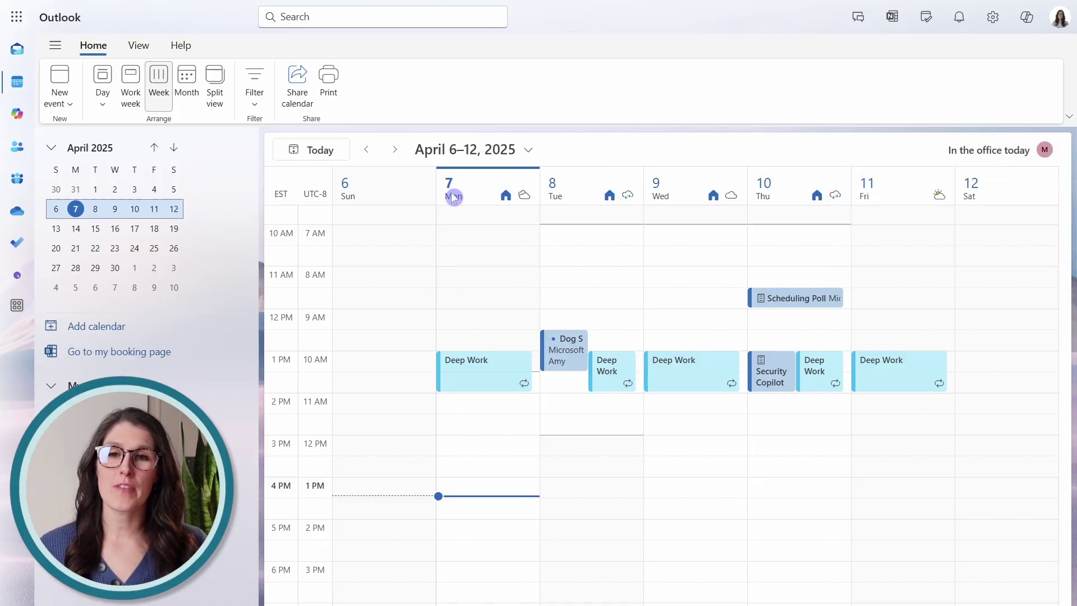
mouse_move(507, 201)
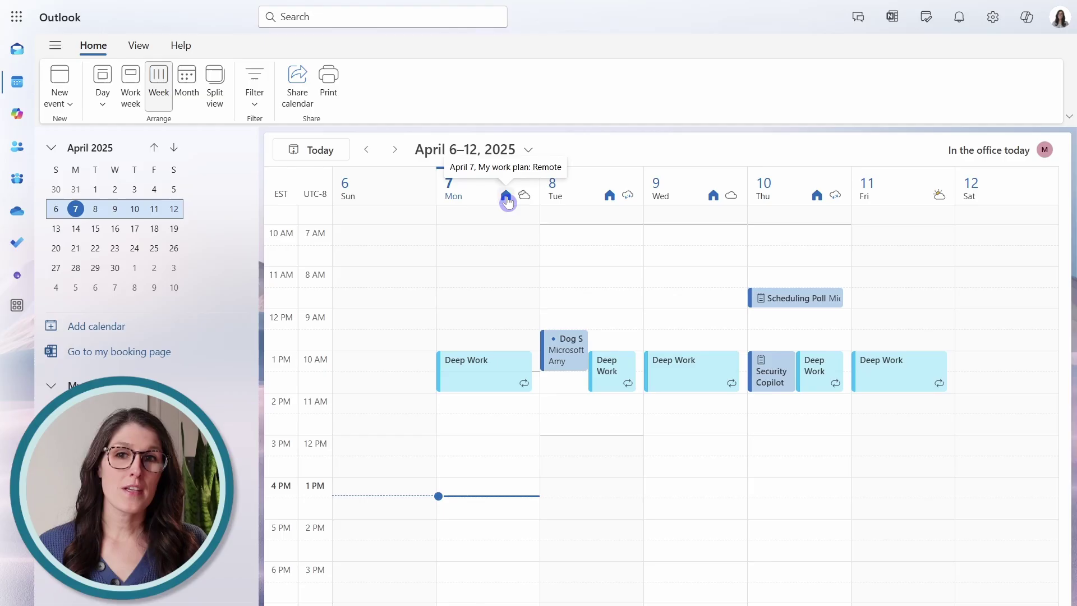
left_click(505, 196)
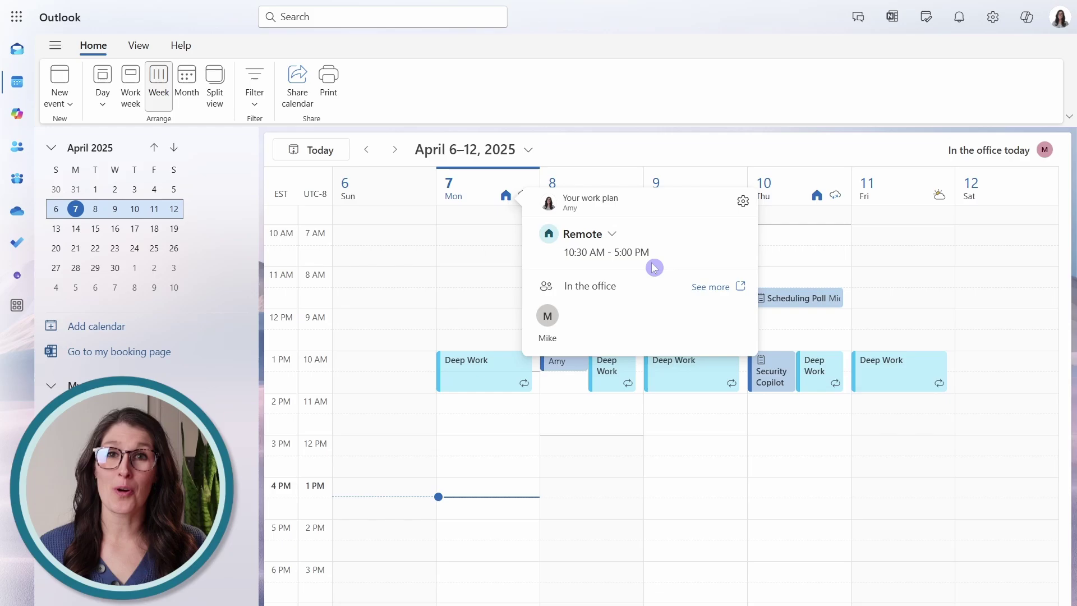
left_click(613, 235)
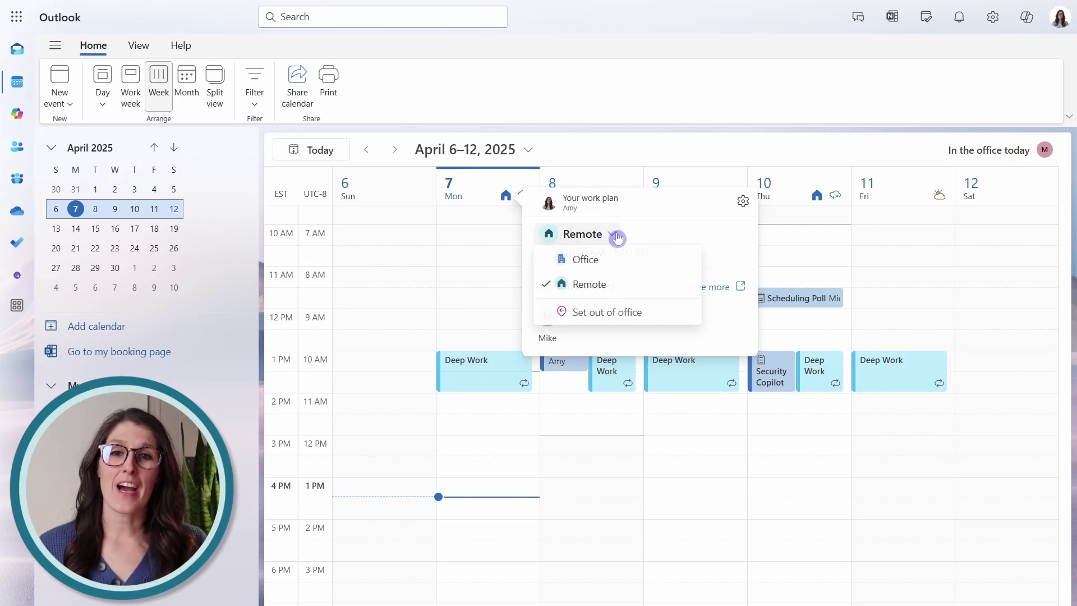
left_click(615, 264)
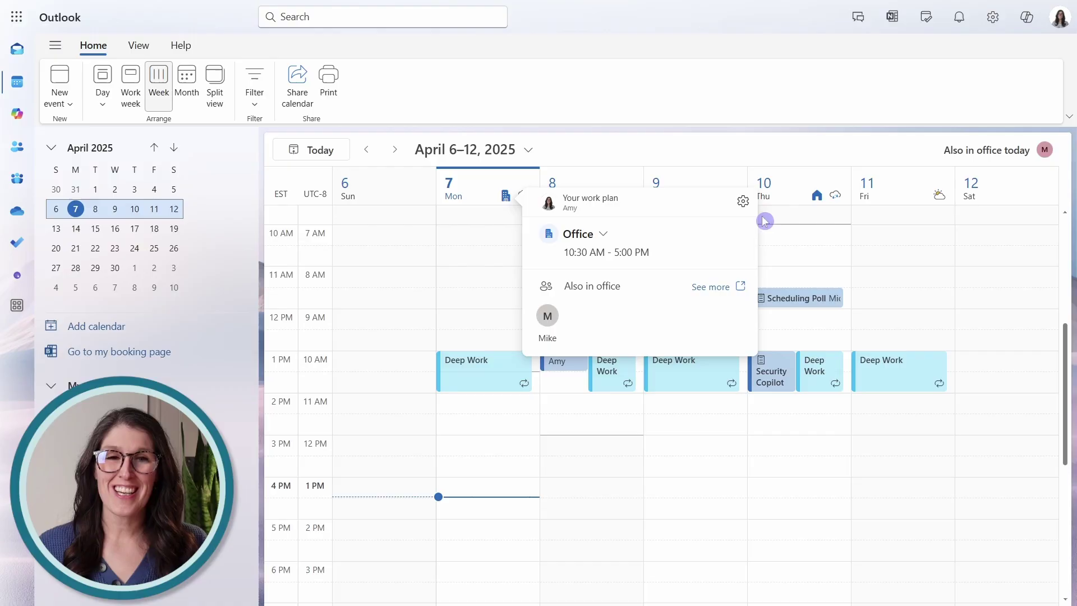
Add a second Monday work block (5:30–6:00 PM) and save the work hours and location settings
left_click(743, 202)
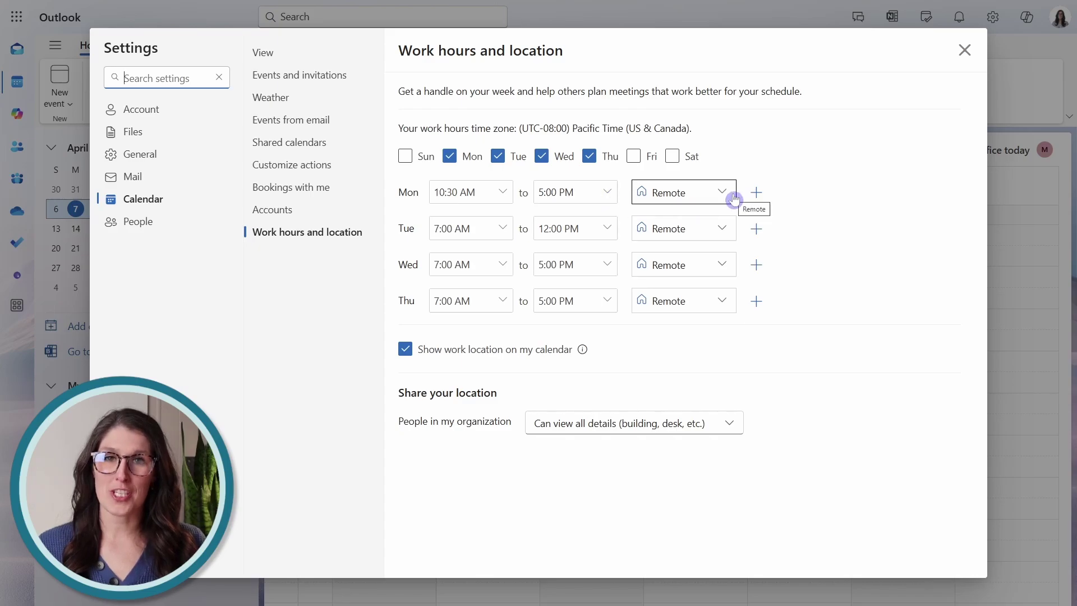
left_click(756, 192)
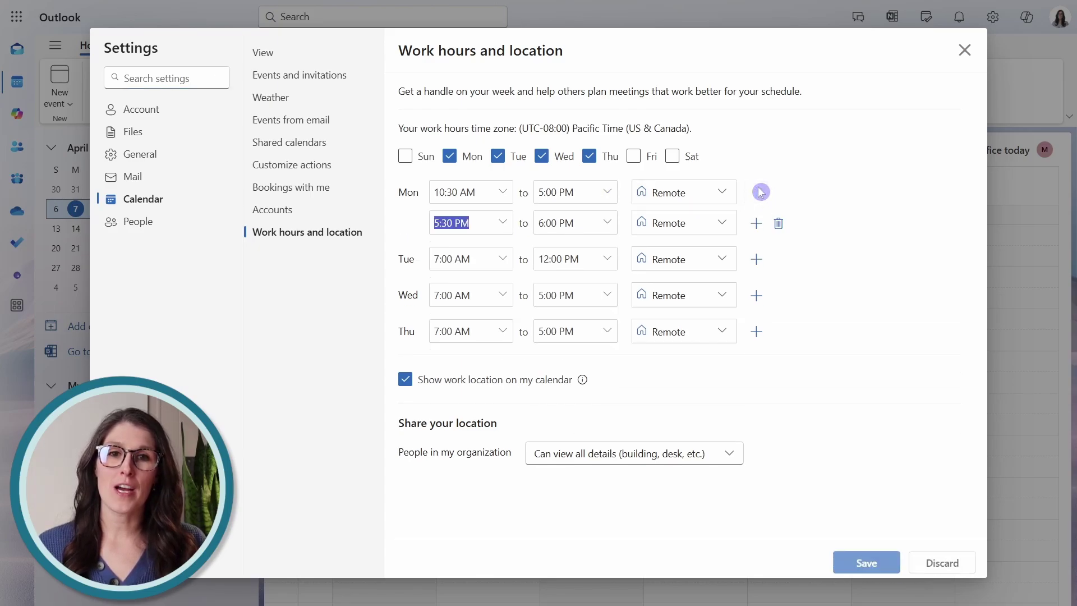
left_click(846, 219)
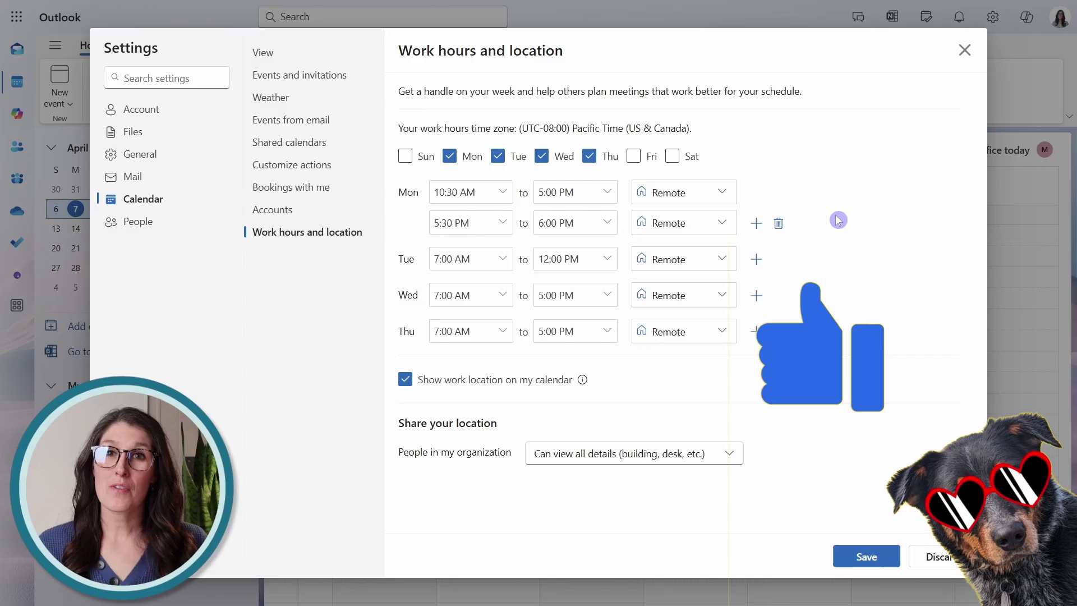
left_click(851, 559)
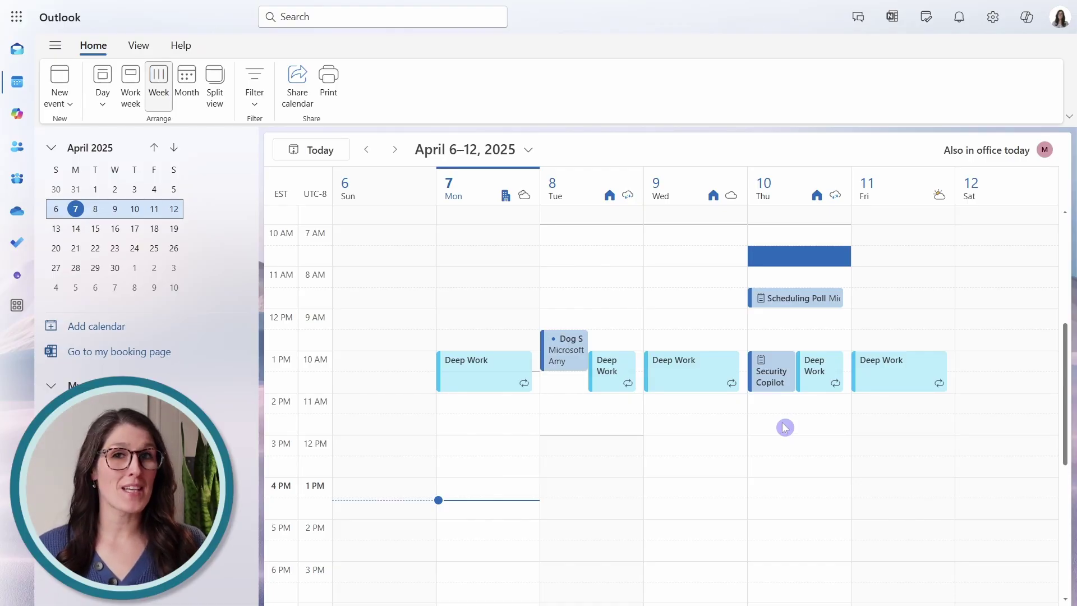
Create a full-window event titled 'Meeting' in Thursday 4/10's 7:38–8:00 AM slot
left_click(818, 259)
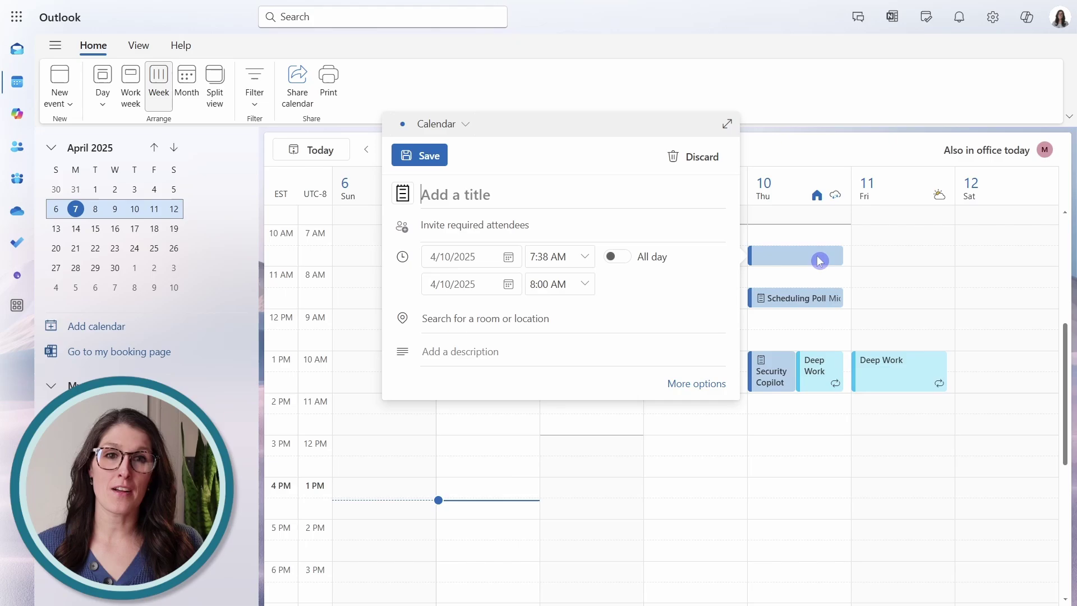
left_click(726, 126)
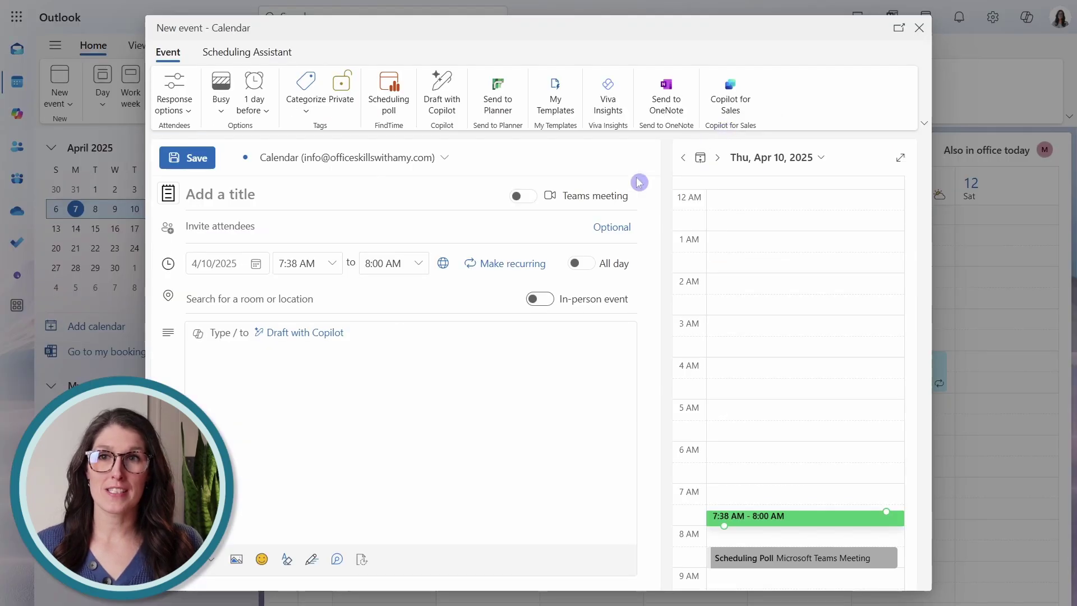
type("Meeting")
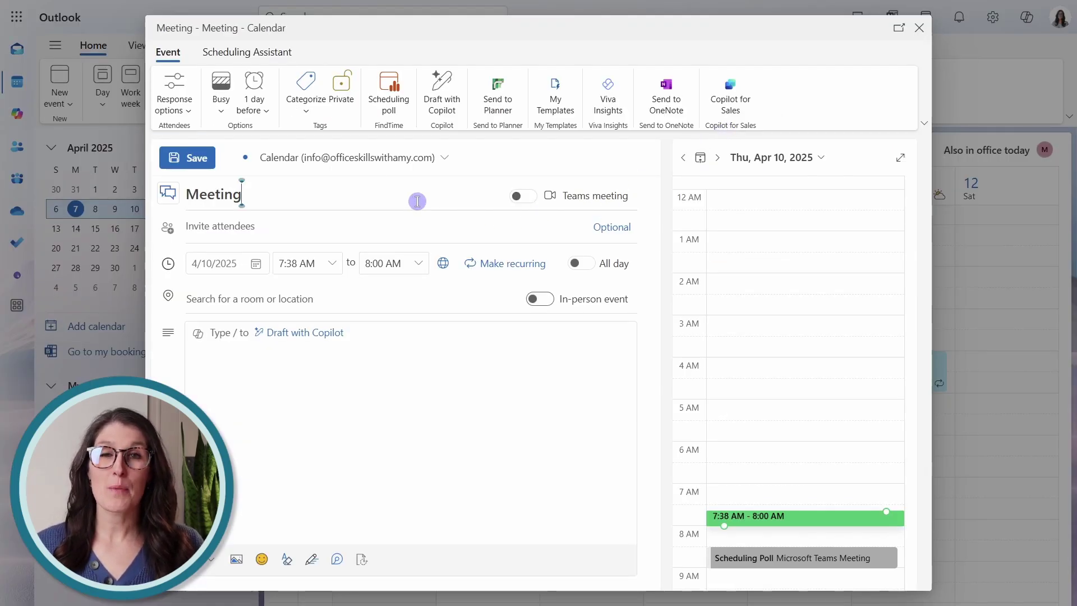
Invite the two contacts as attendees from the suggestions and check their availability
left_click(341, 229)
type("mike")
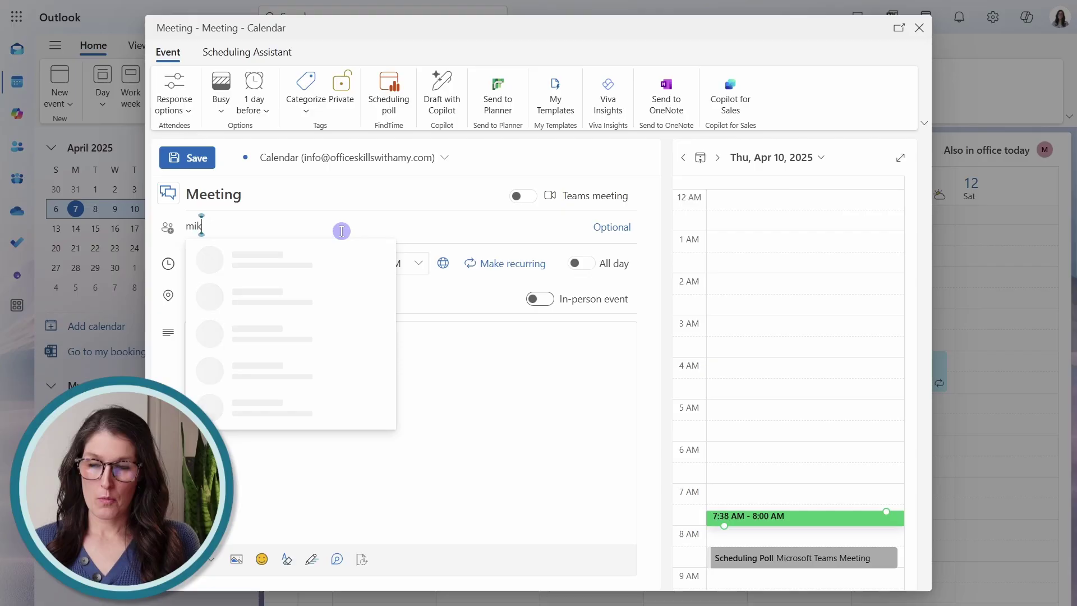
left_click(322, 268)
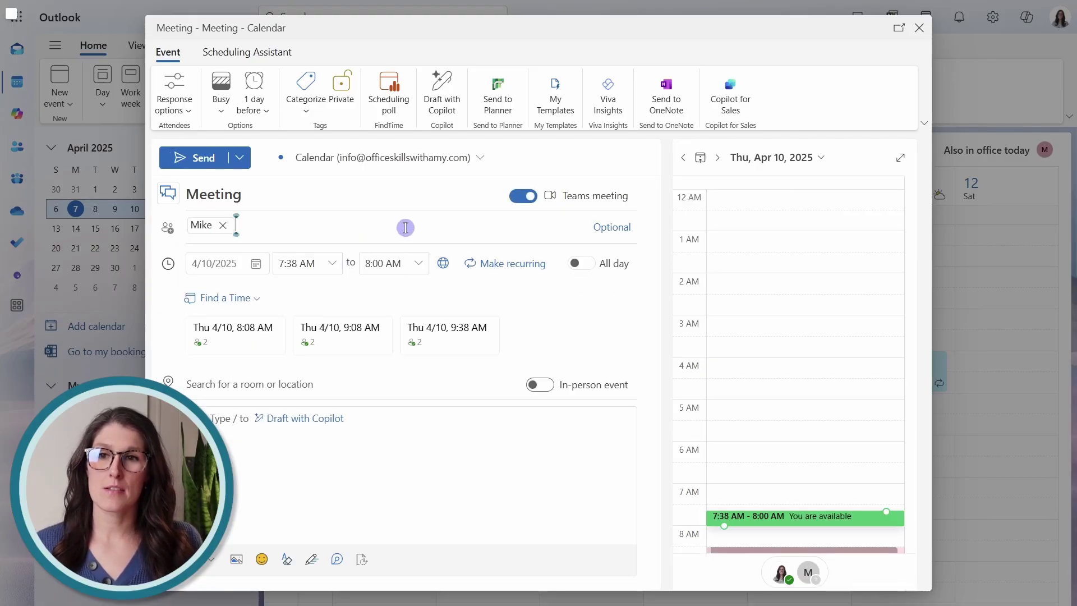
type("hello")
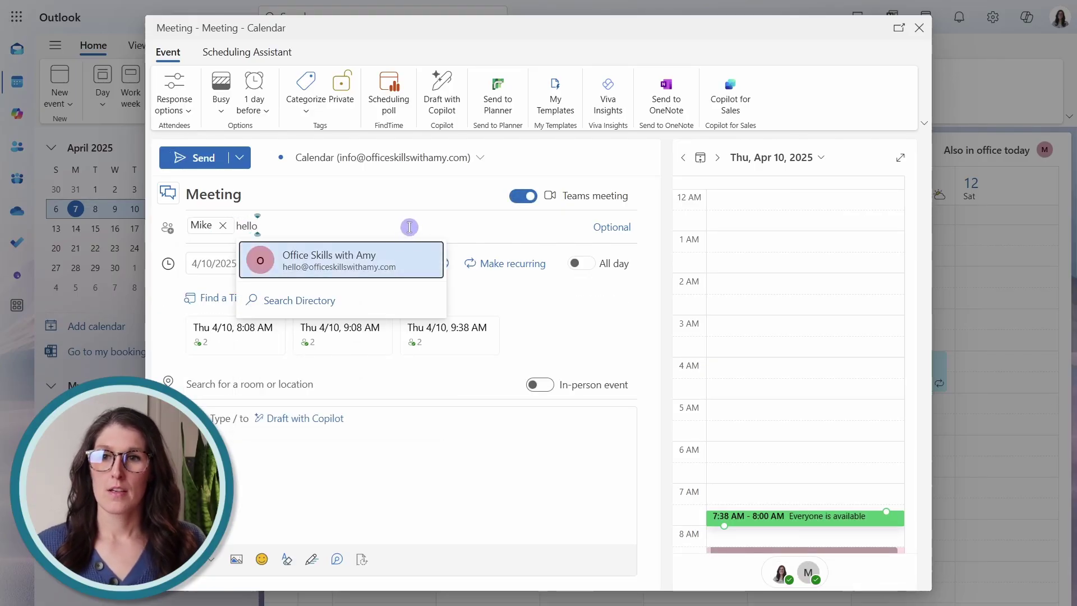
left_click(397, 258)
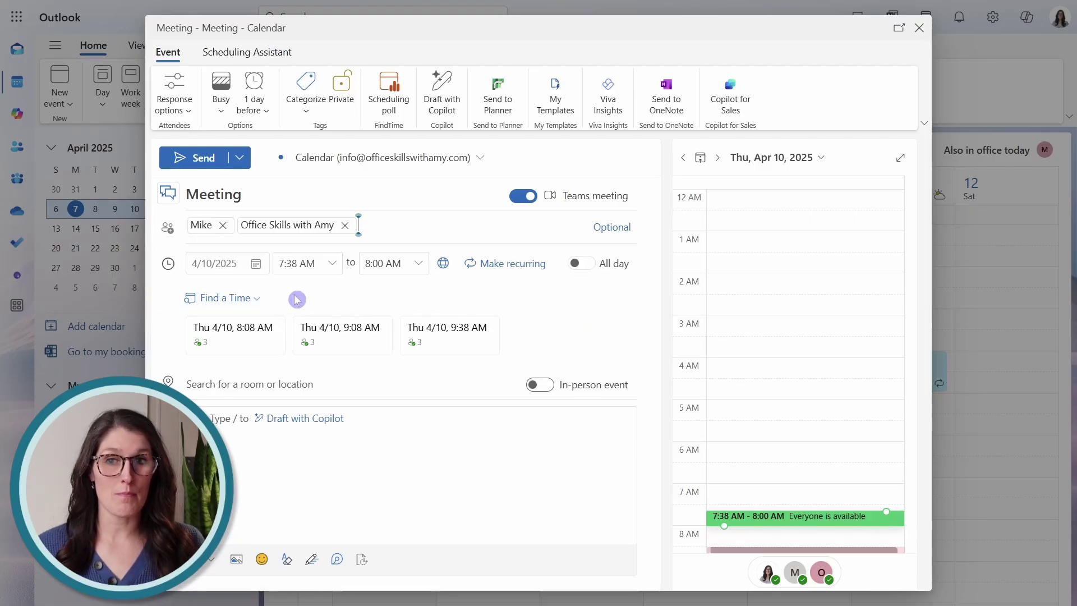
mouse_move(241, 342)
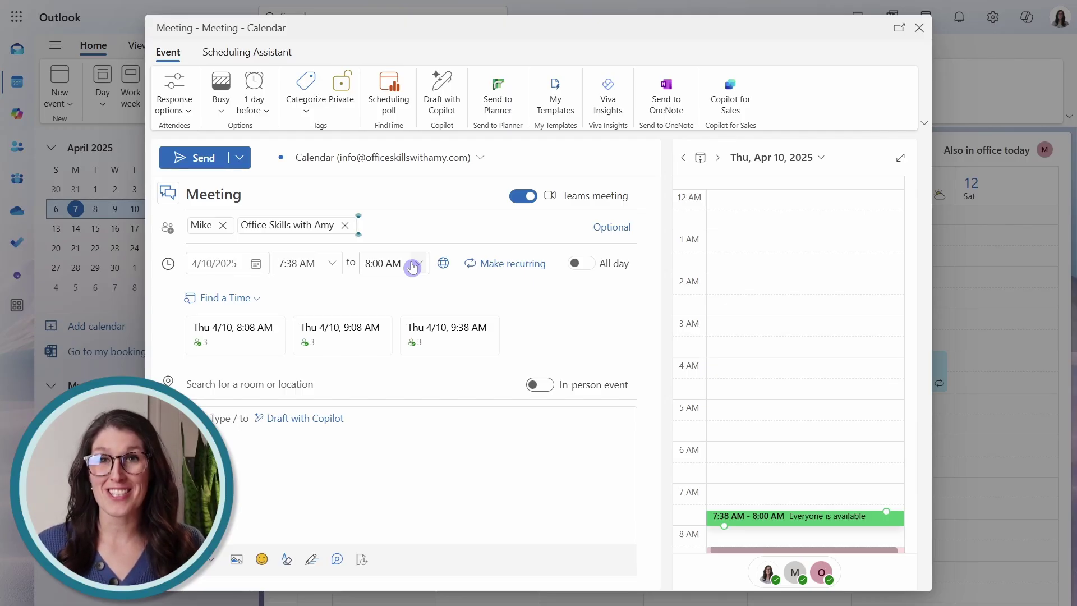
mouse_move(201, 348)
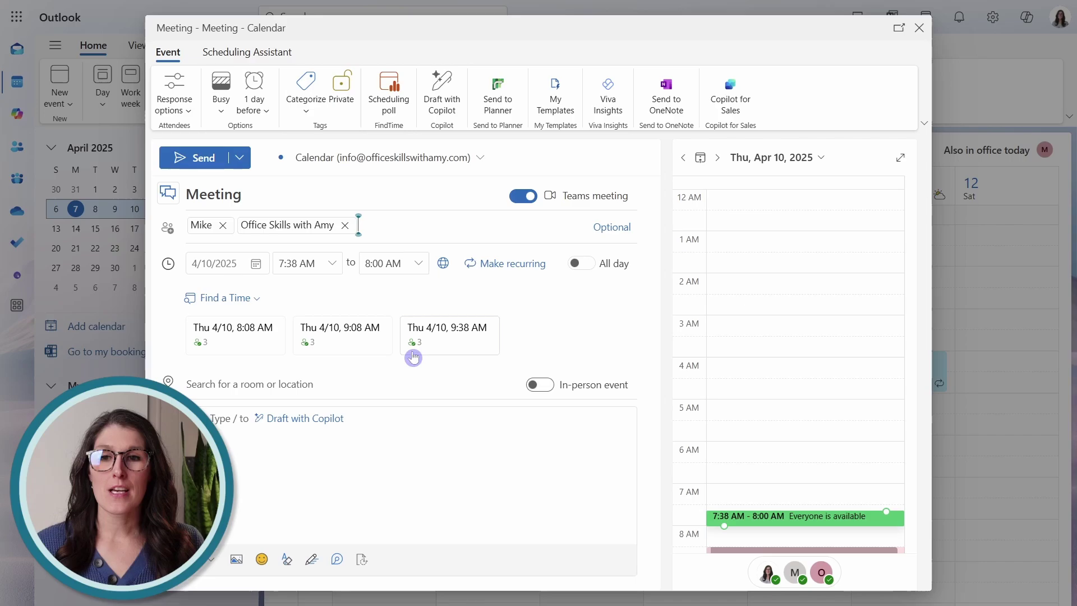
mouse_move(414, 344)
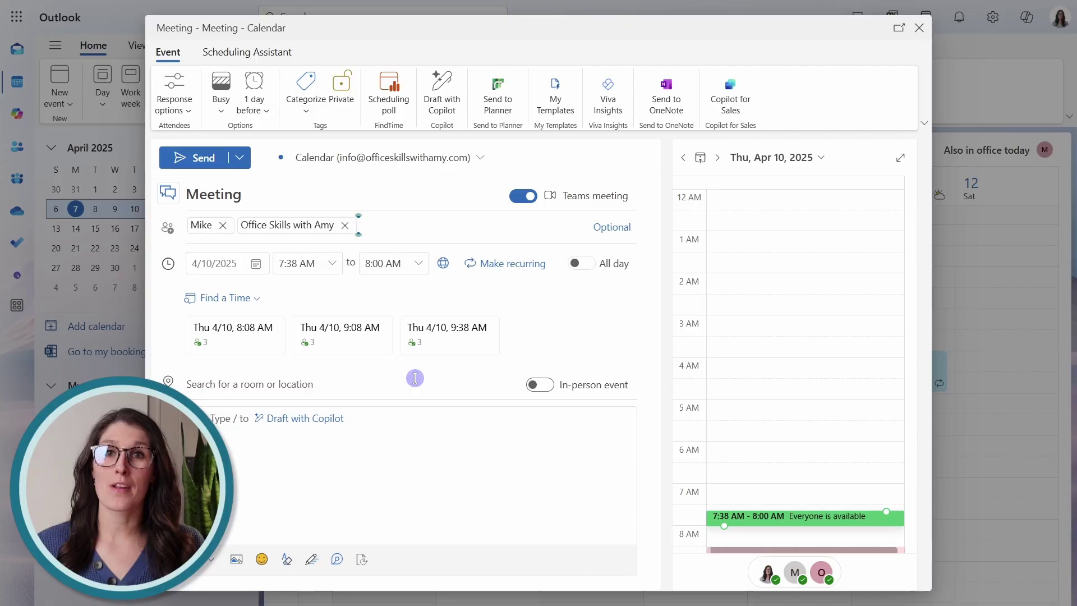
Start a scheduling poll for 4/10/2025 offering the 11:00 AM, 01:30 PM and 02:30 PM slots
left_click(403, 101)
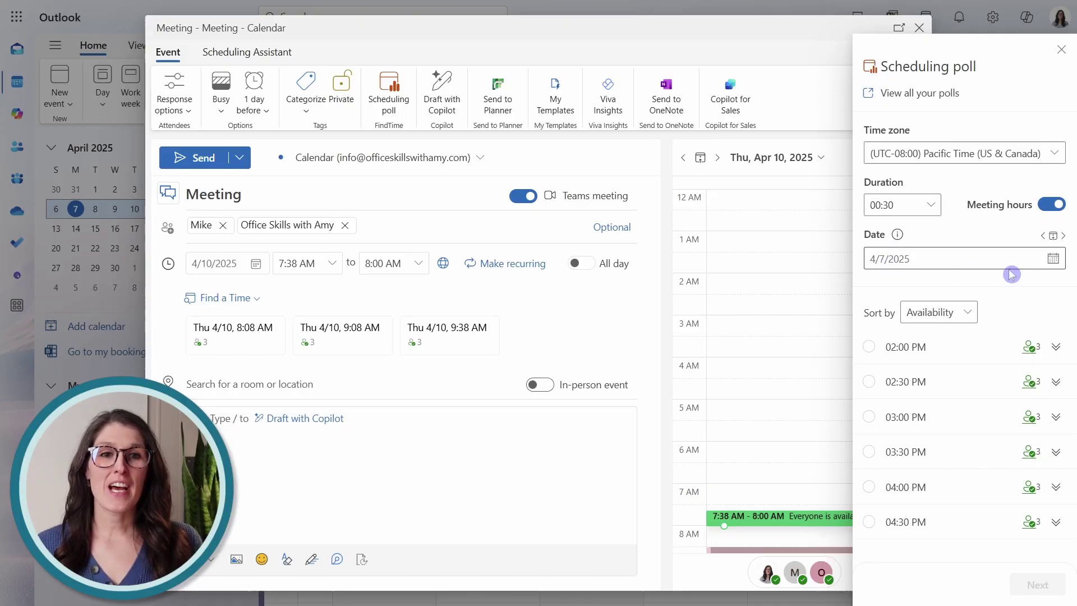
left_click(1061, 264)
left_click(968, 351)
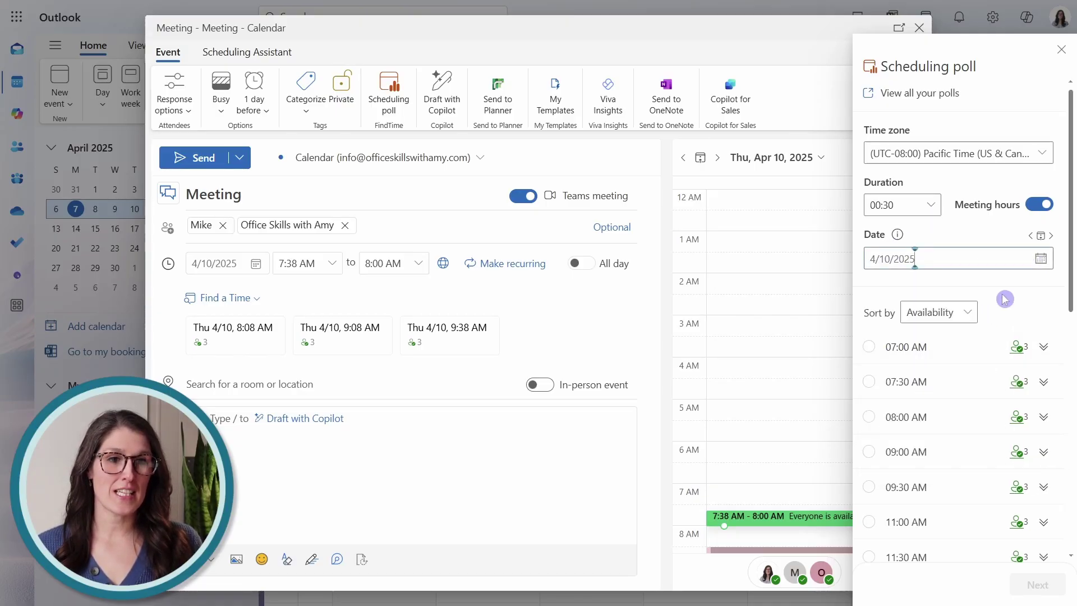
scroll(1004, 314, "down", 3)
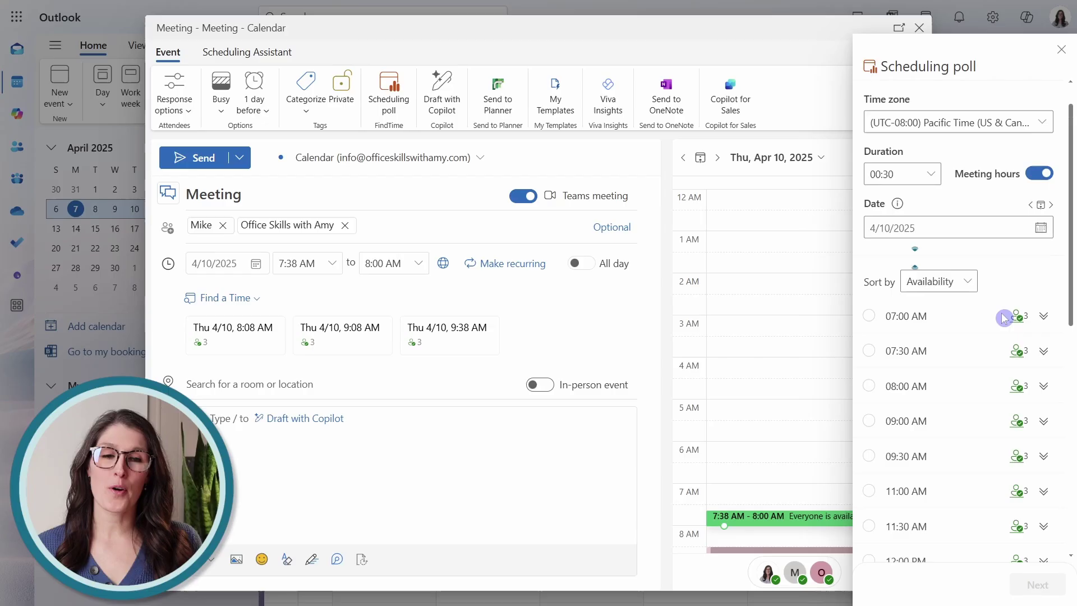
scroll(1005, 319, "down", 2)
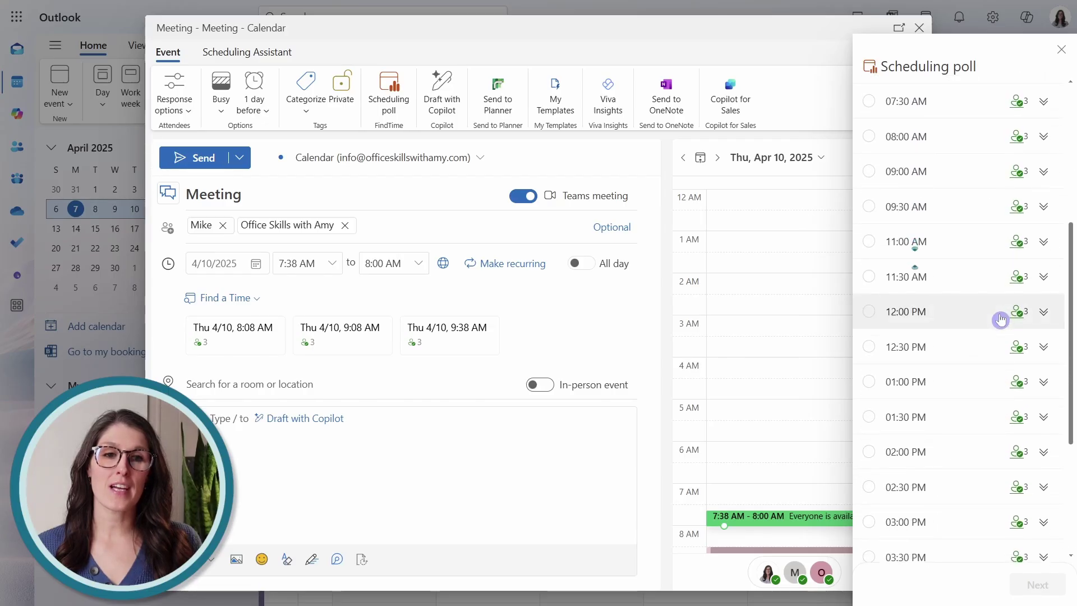
left_click(933, 245)
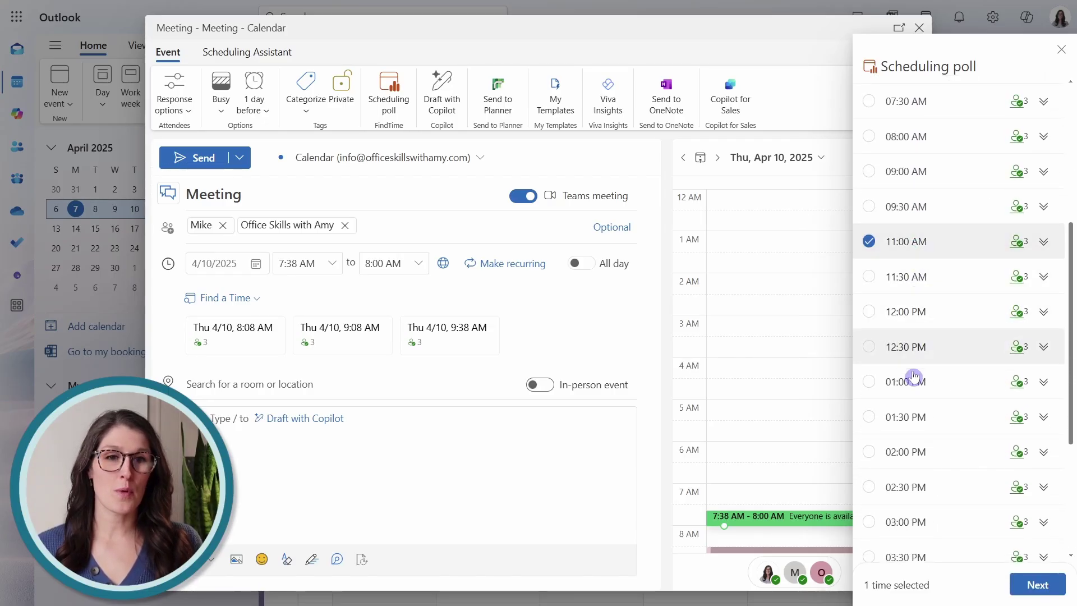
left_click(919, 417)
left_click(928, 487)
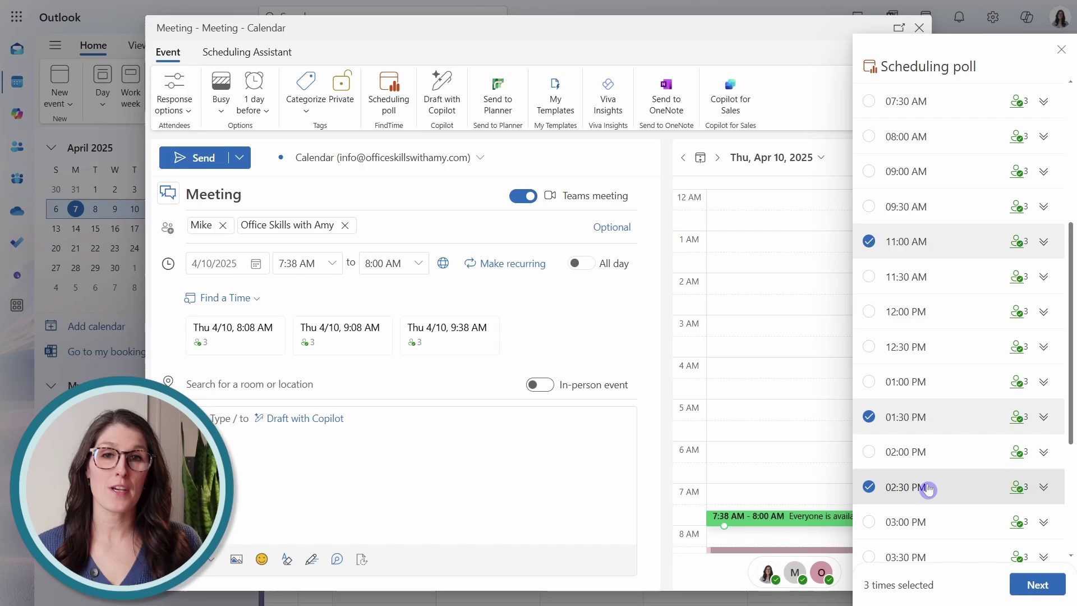
scroll(988, 440, "down", 4)
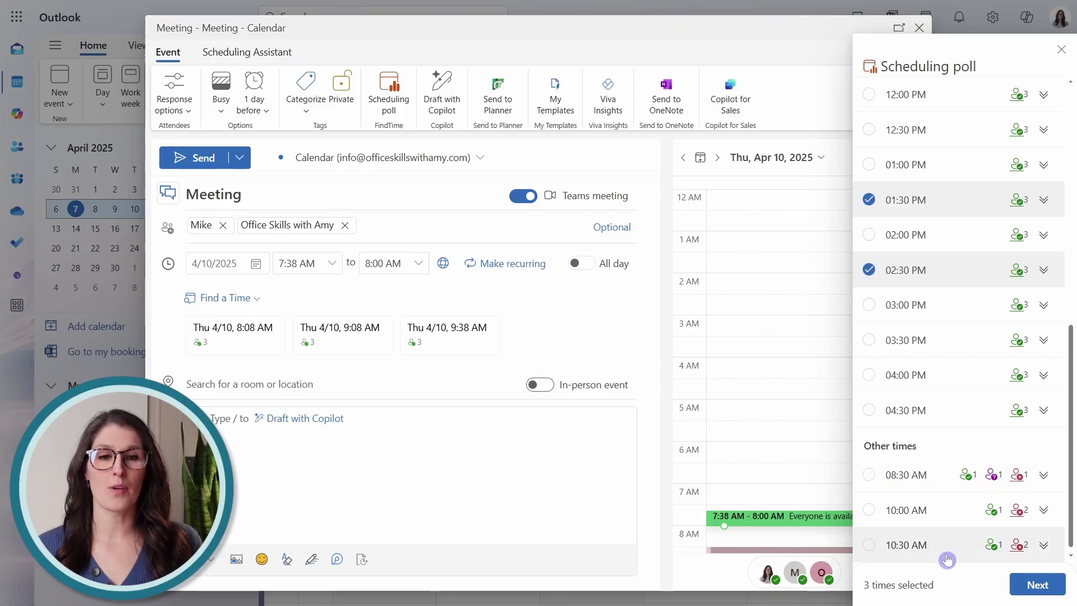
Review the chosen poll times and the poll settings, then create the poll
left_click(1037, 584)
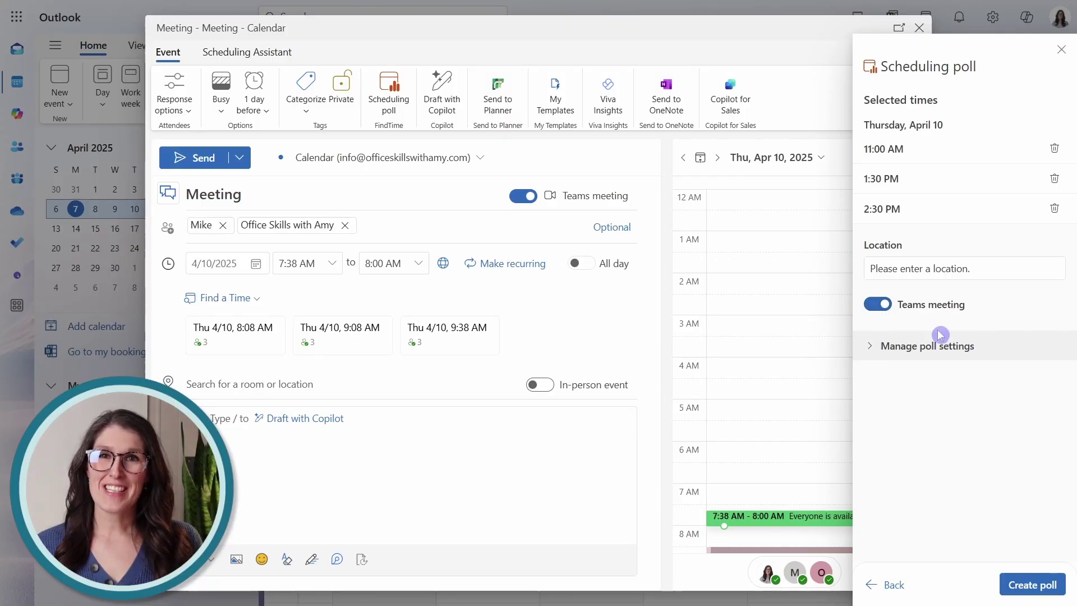
left_click(870, 348)
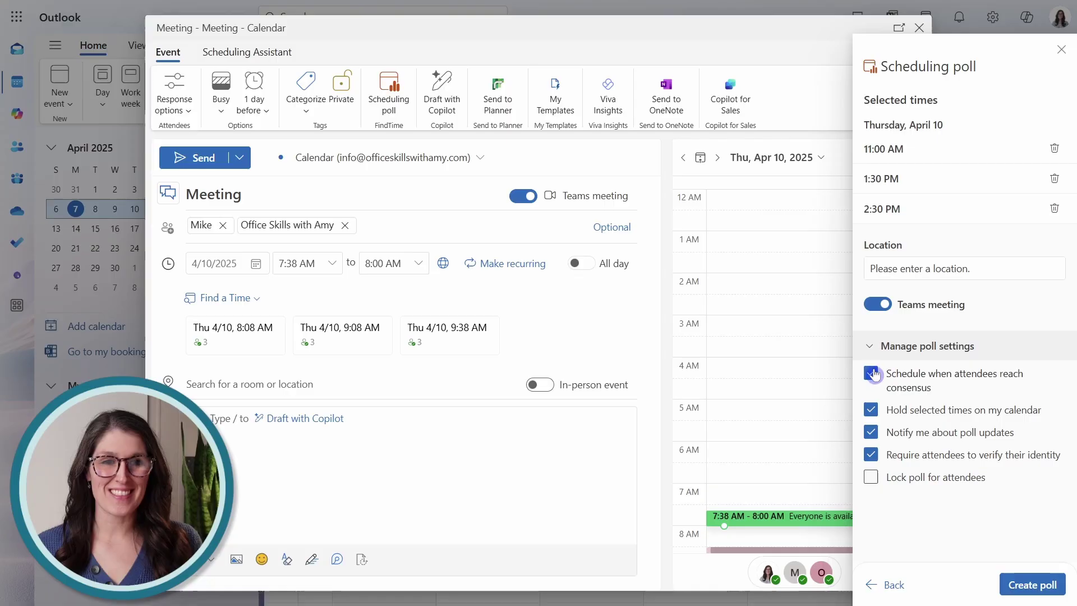
mouse_move(879, 397)
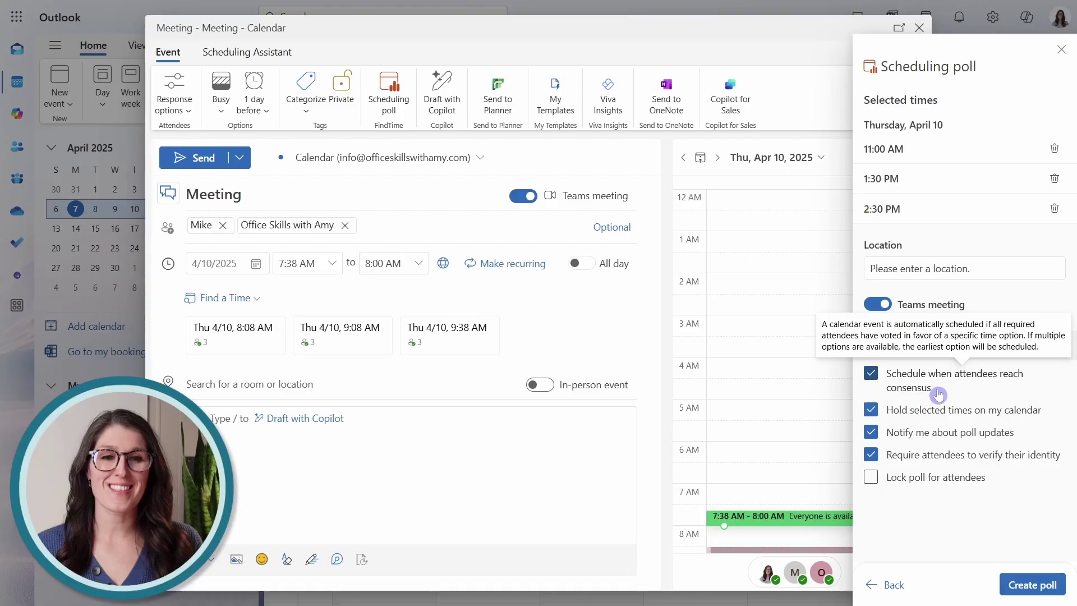
left_click(1019, 584)
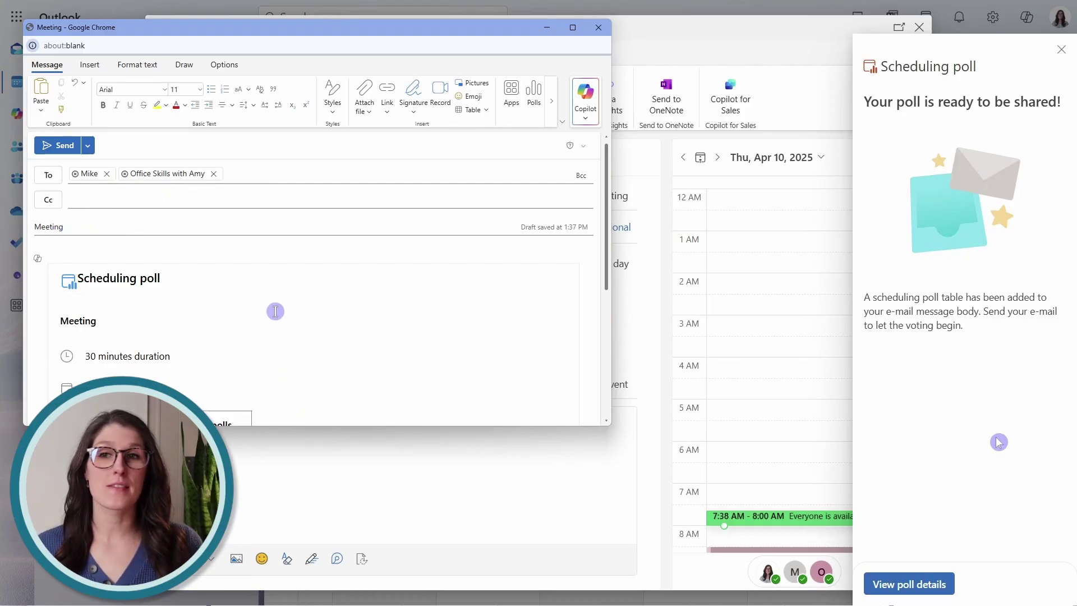
Put the cursor above the poll in the message body and send the poll e-mail
left_click(100, 260)
left_click(93, 251)
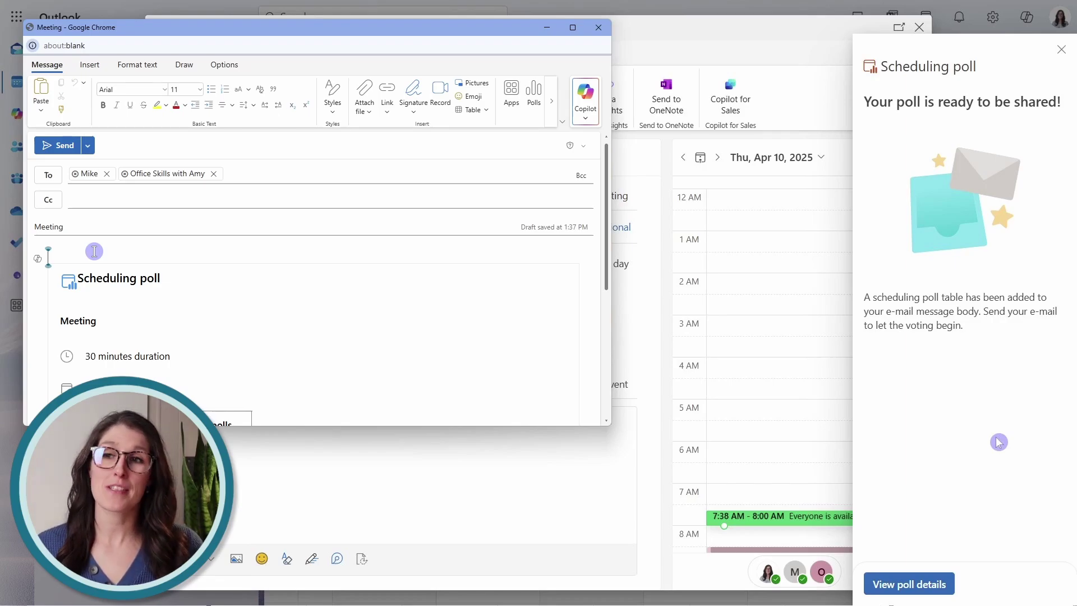
left_click(57, 145)
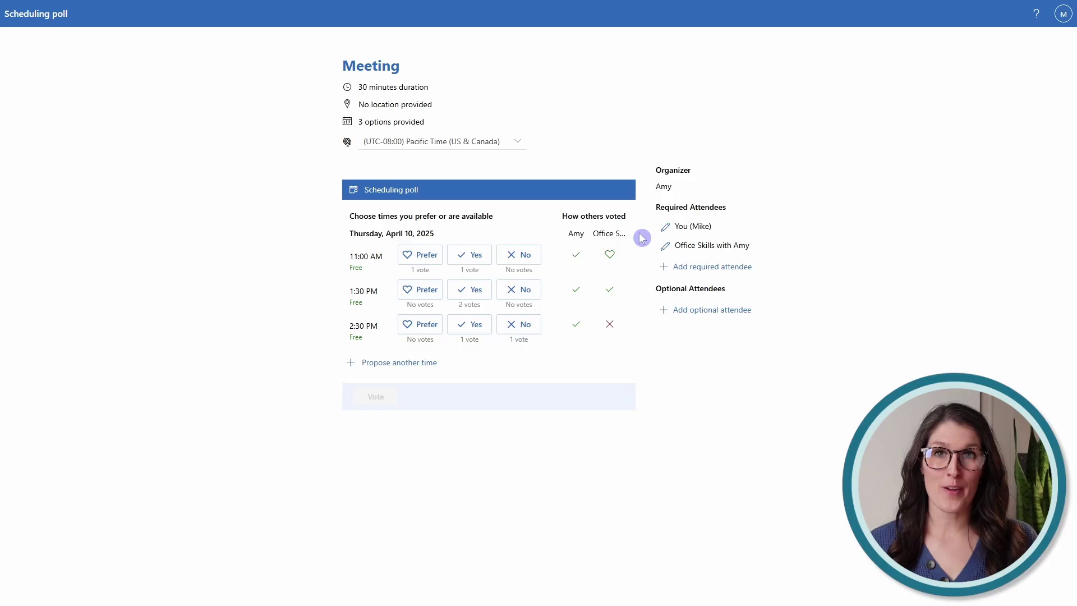
Vote Prefer for 11:00 AM, No for 1:30 PM and Yes for 2:30 PM, then submit the poll
left_click(425, 255)
left_click(530, 295)
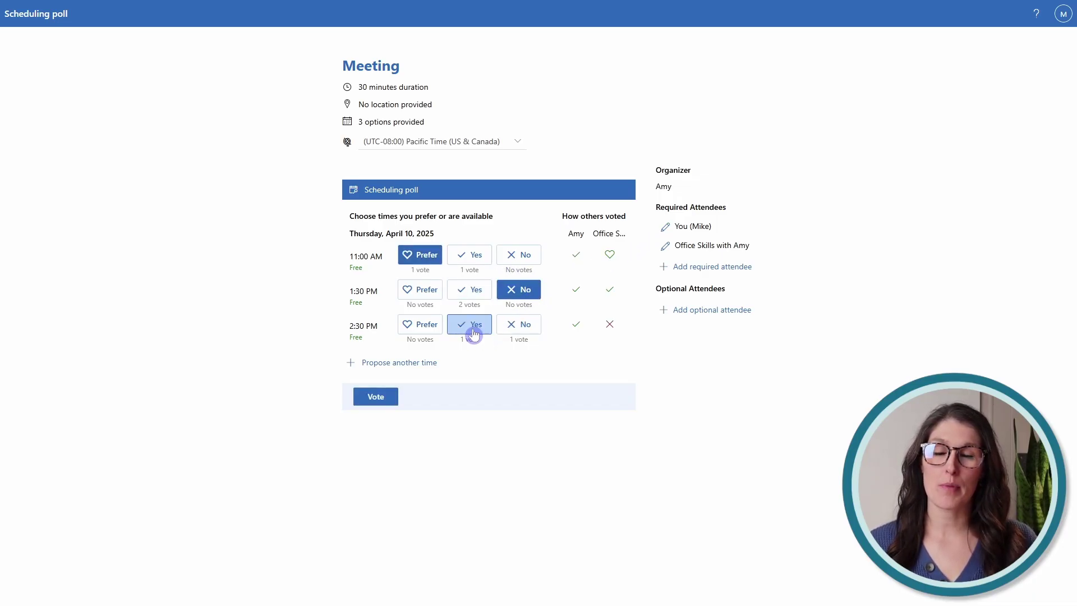
left_click(471, 328)
left_click(378, 397)
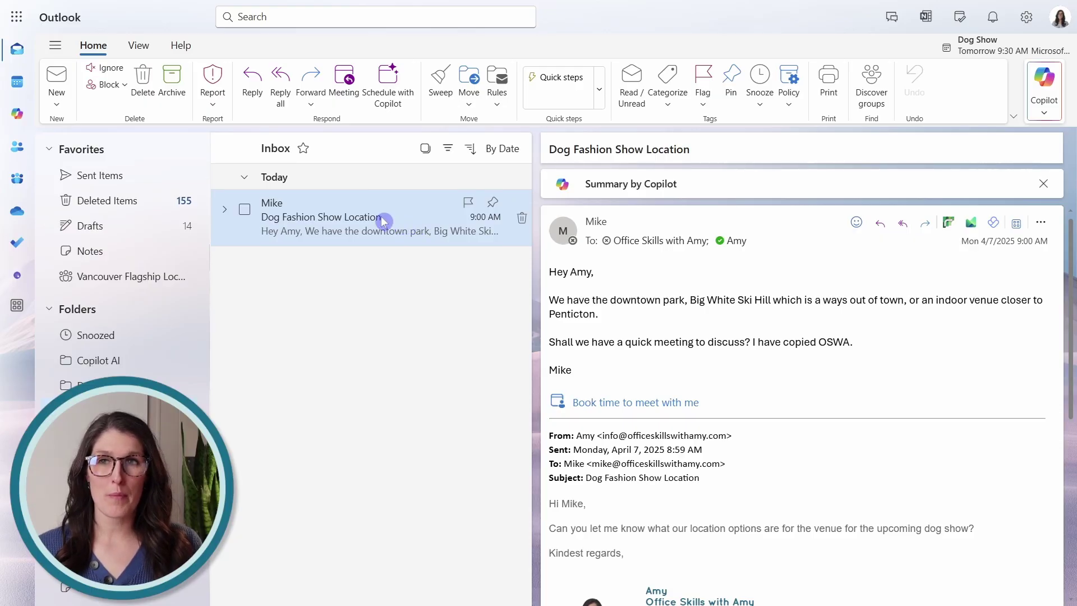
left_click(340, 76)
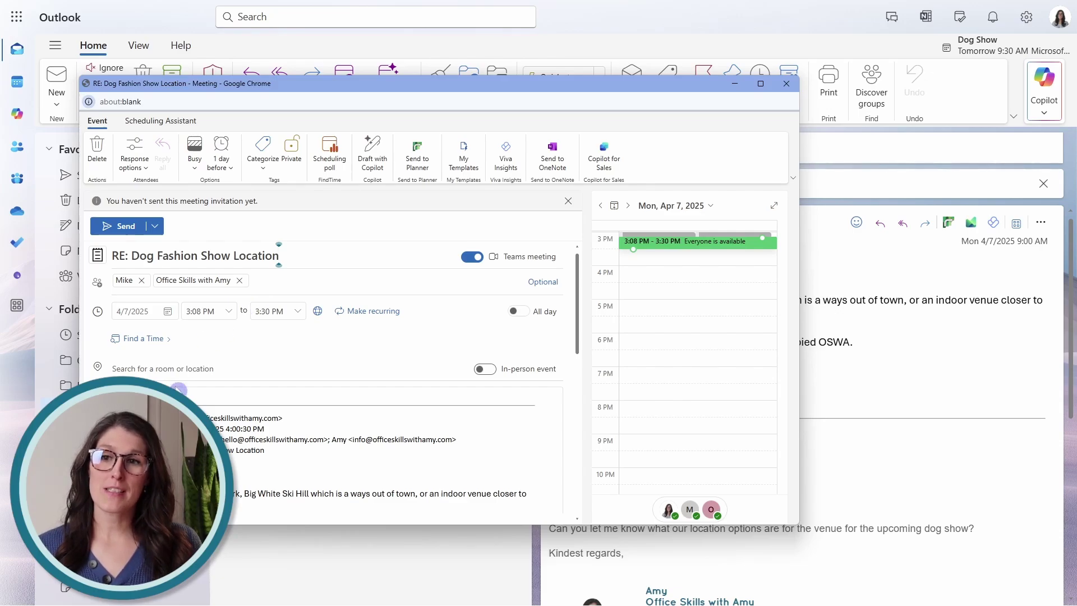
scroll(491, 392, "down", 3)
scroll(387, 368, "down", 1)
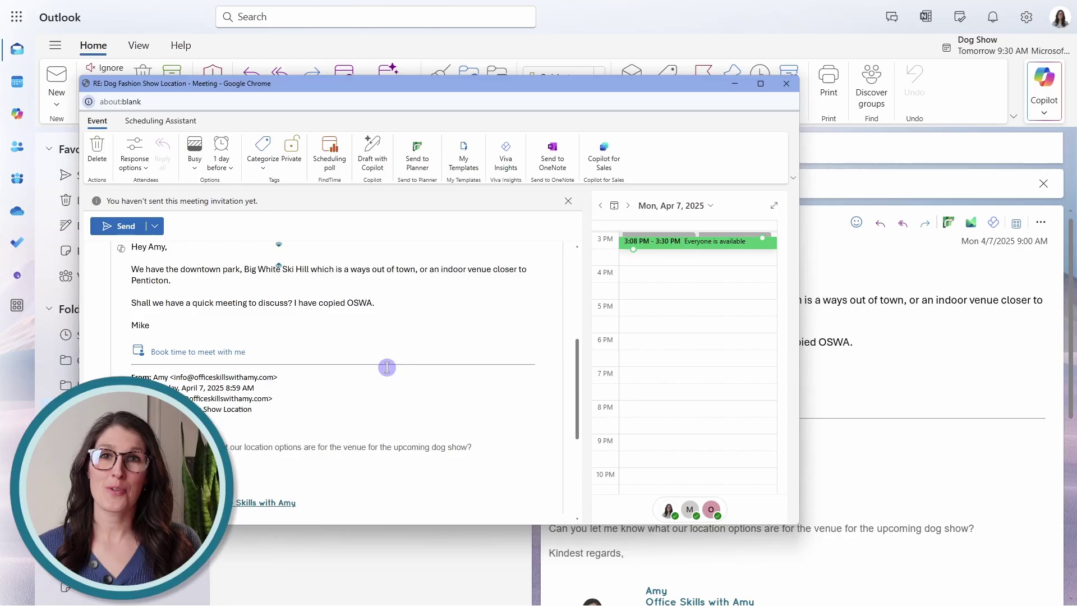
left_click(785, 84)
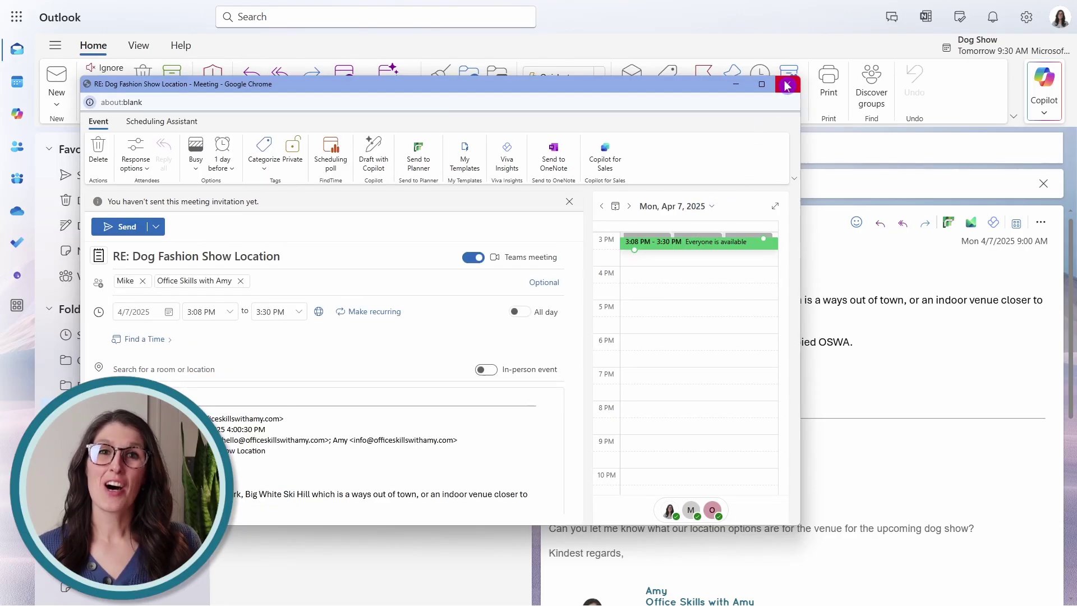
left_click(786, 84)
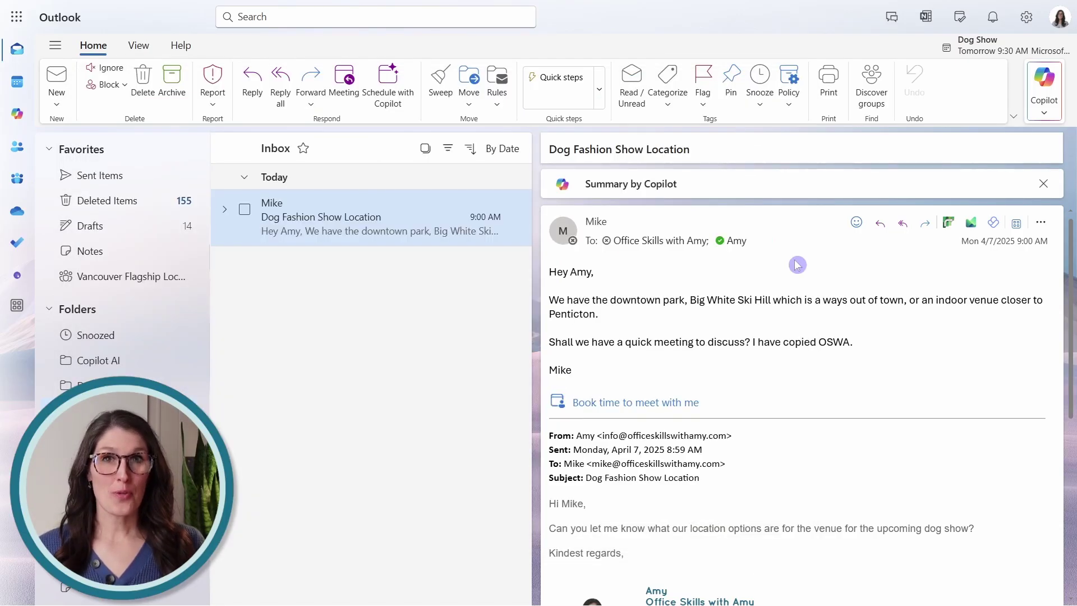
Drag the Dog Fashion Show Location email into the My Day calendar pane as an event
left_click(960, 17)
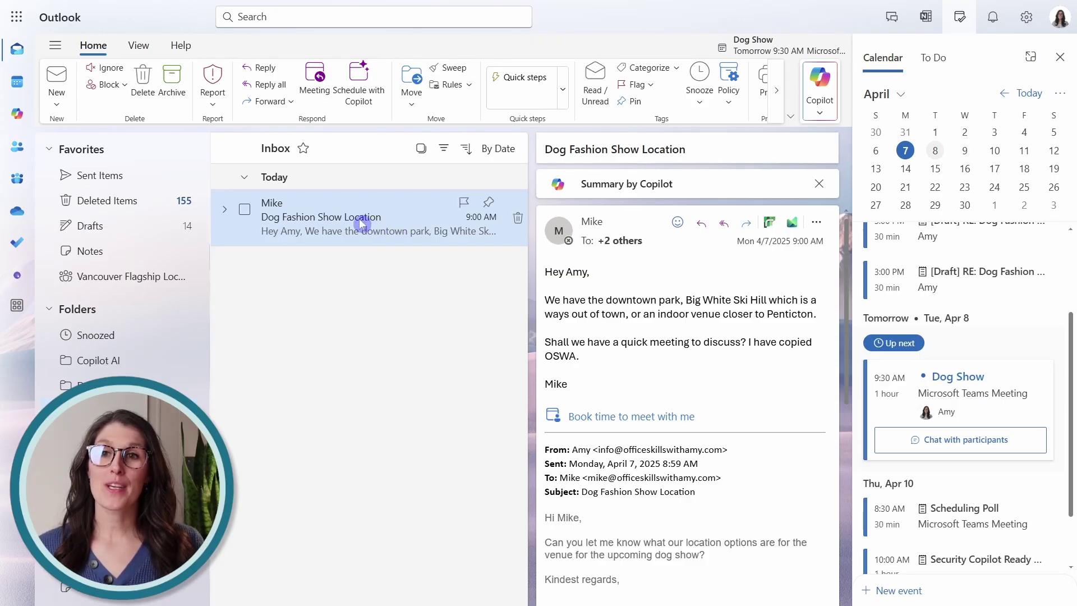
left_click_drag(362, 225, 932, 269)
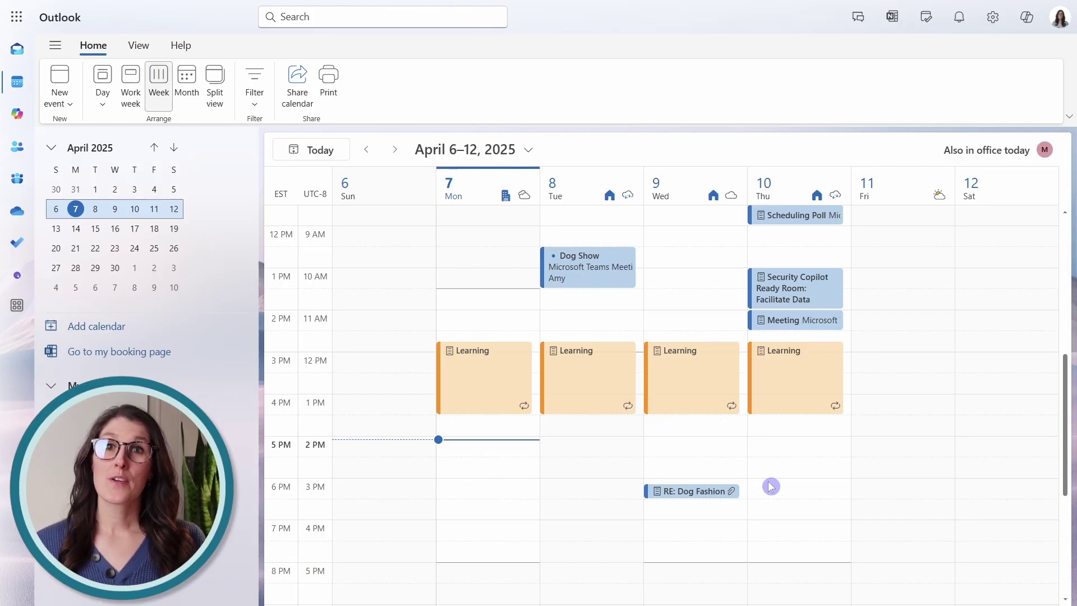
Open the RE: Dog Fashion Show Location event in its own window and list its categories
left_click(598, 395)
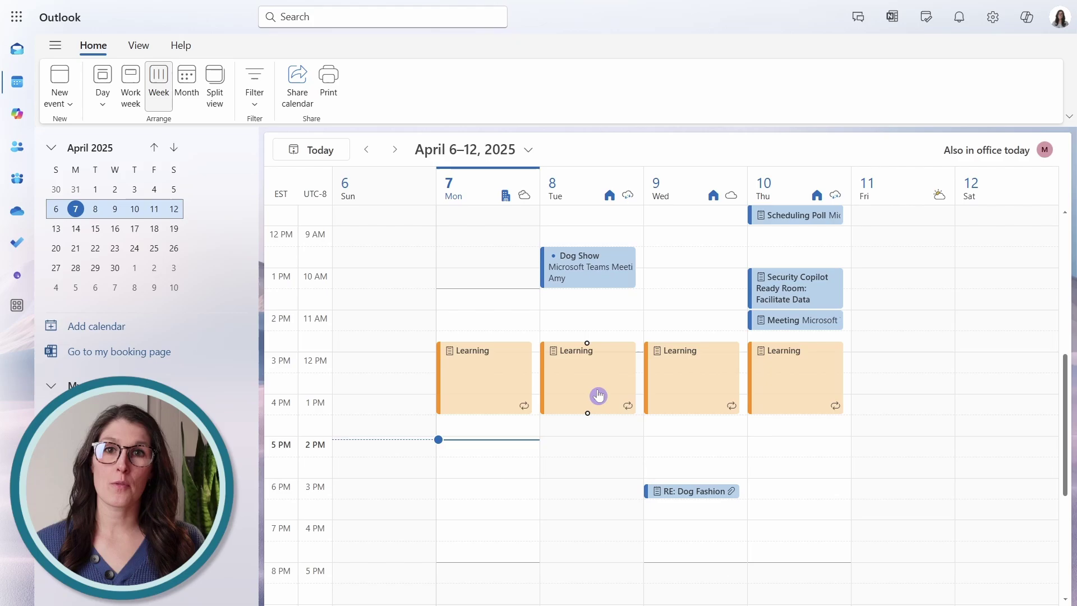
left_click(800, 379)
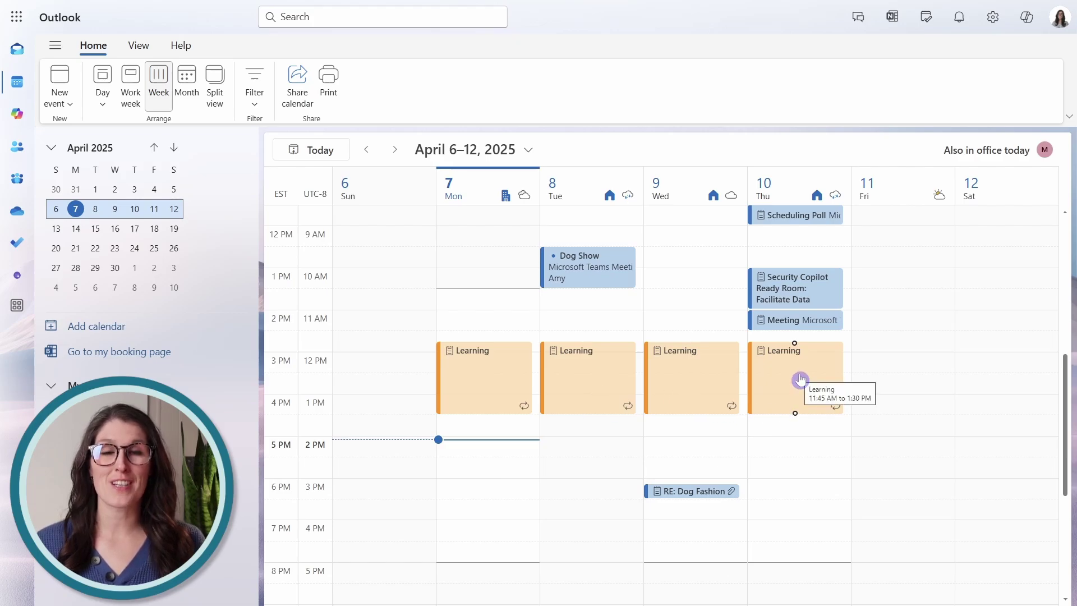
left_click(707, 496)
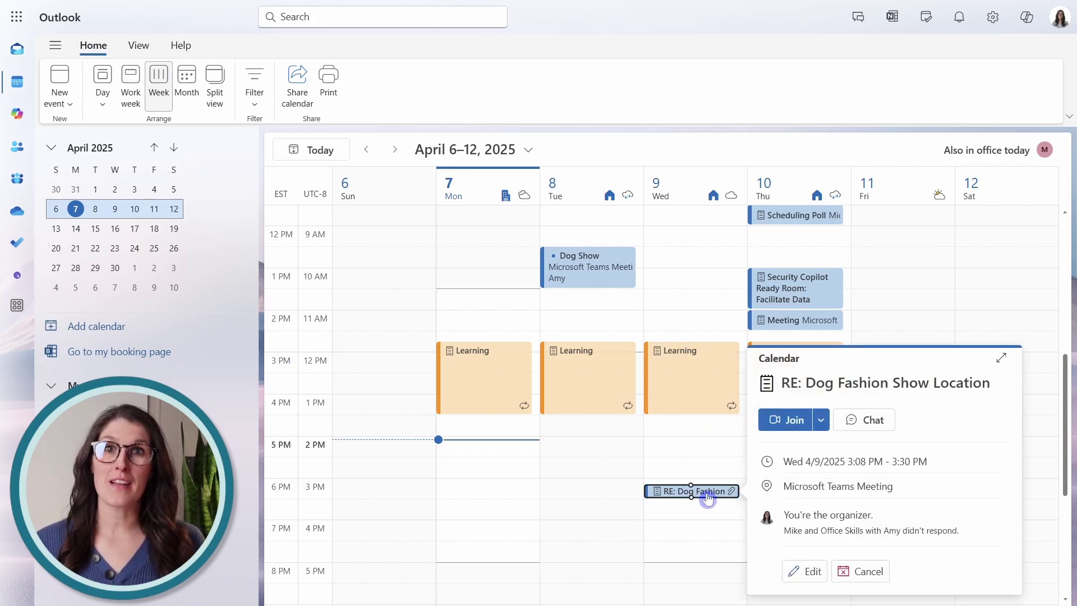
left_click(1001, 357)
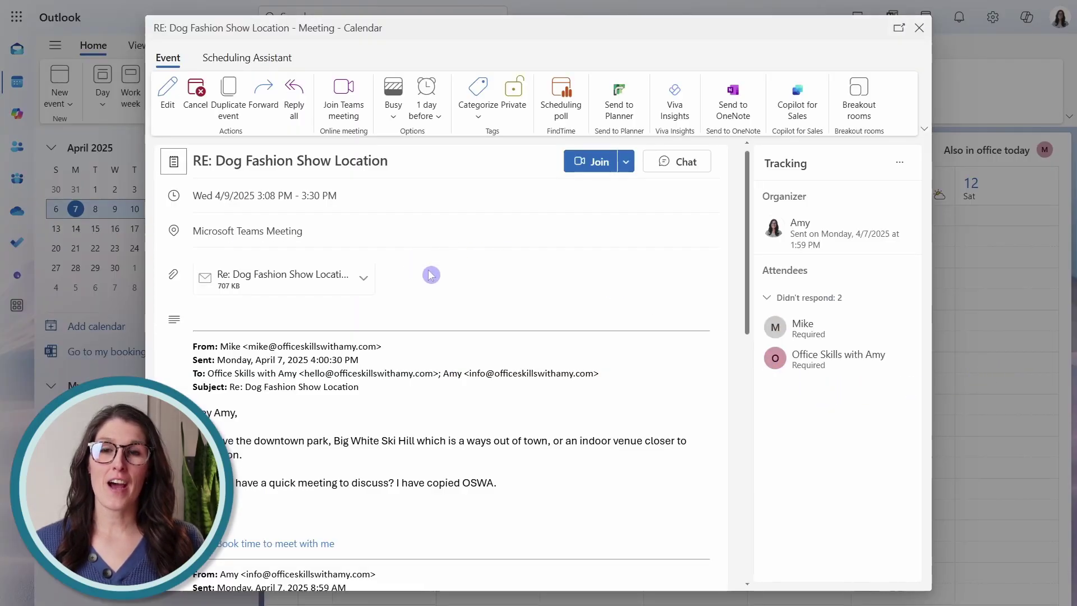
left_click(474, 116)
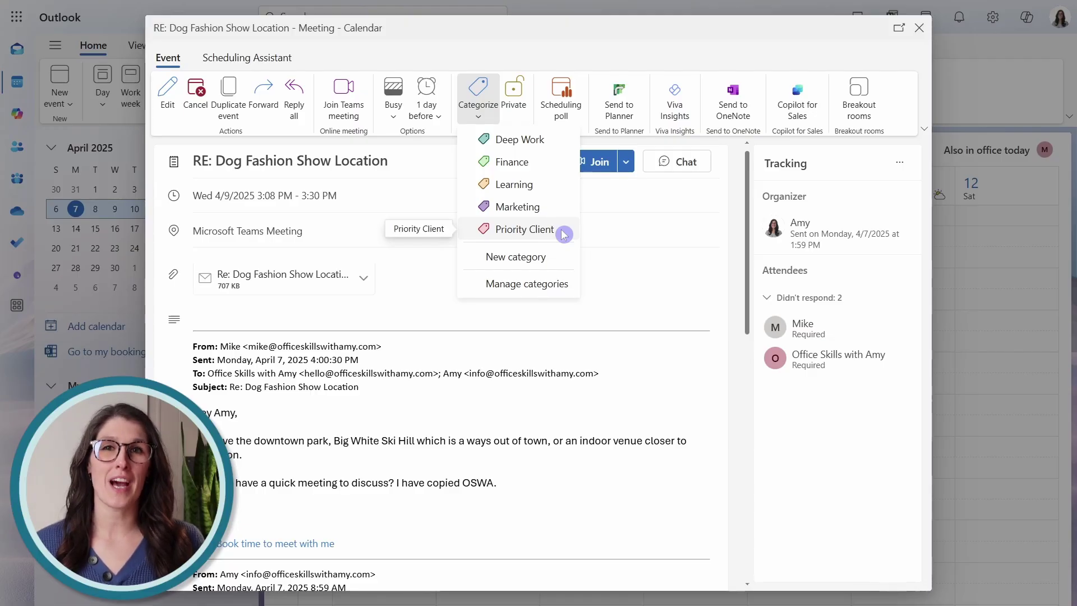
Create a pink category named 'New Category' in Manage categories and close Settings
left_click(524, 283)
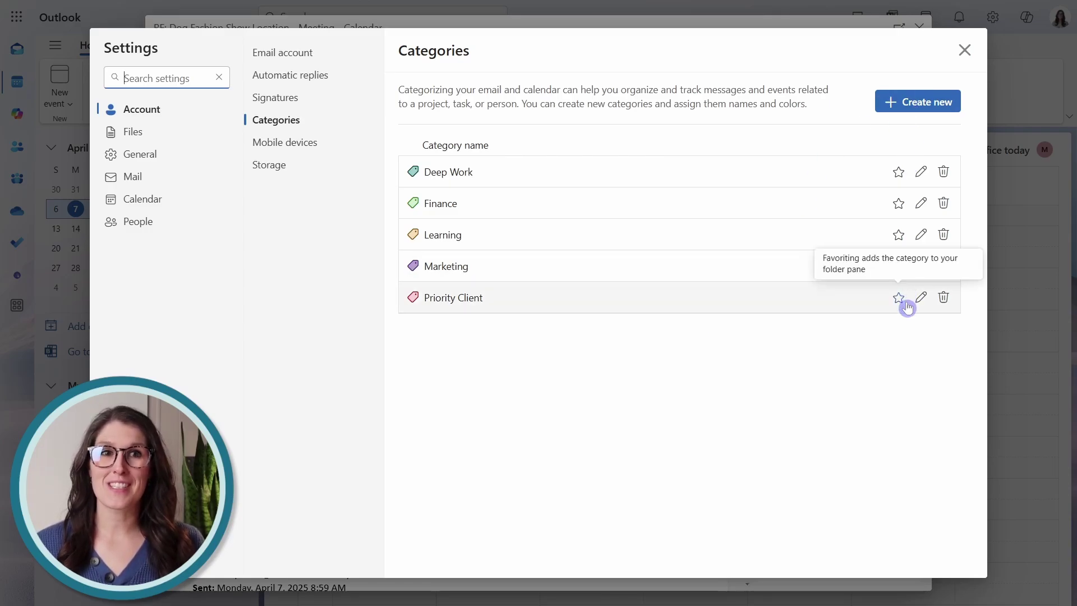
left_click(894, 102)
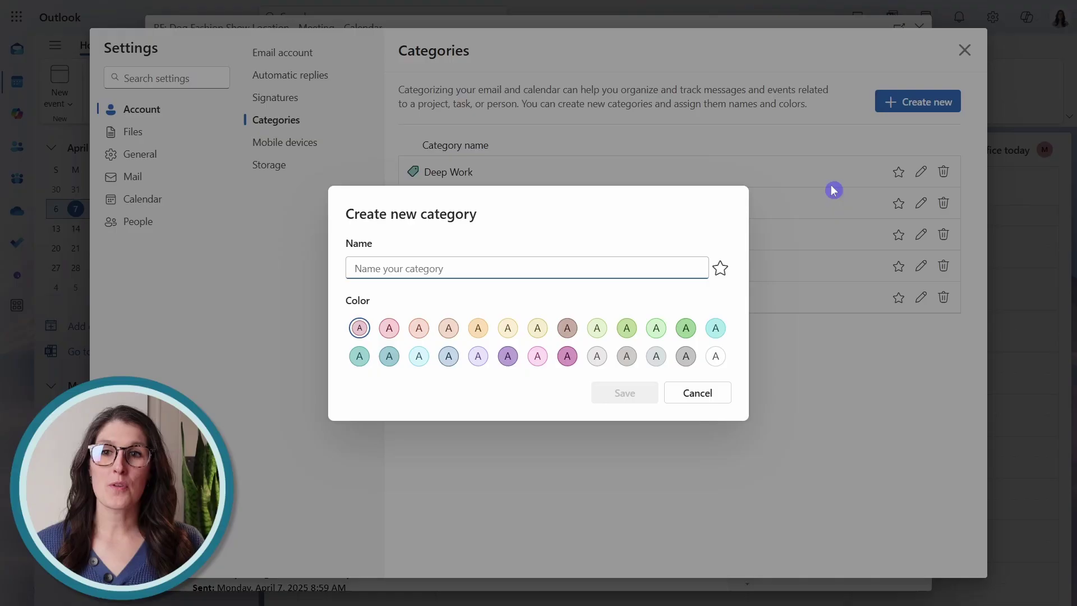
type("New Category")
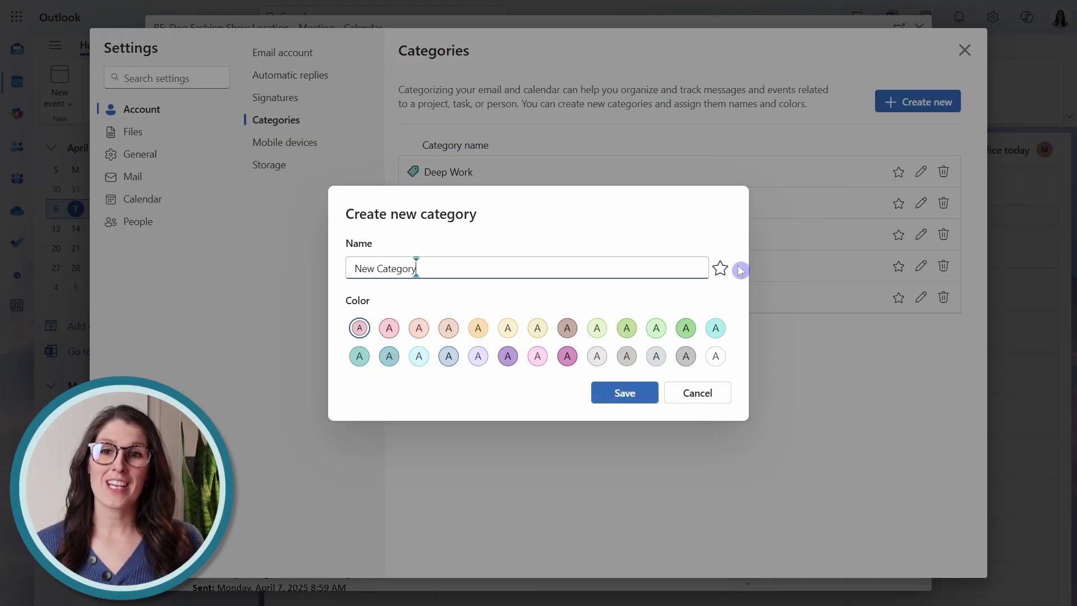
left_click(537, 357)
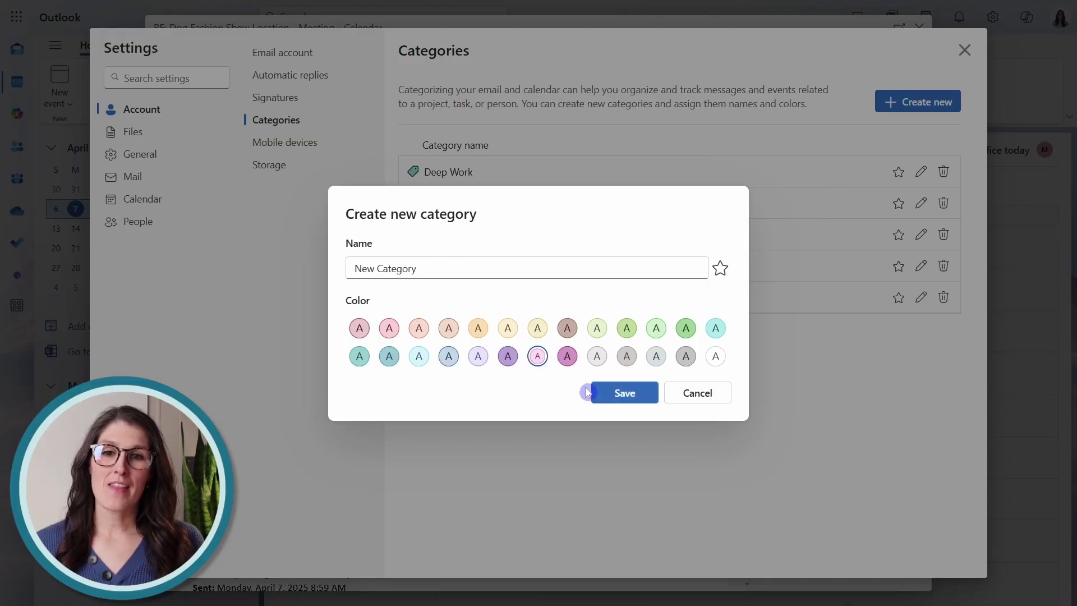
left_click(623, 391)
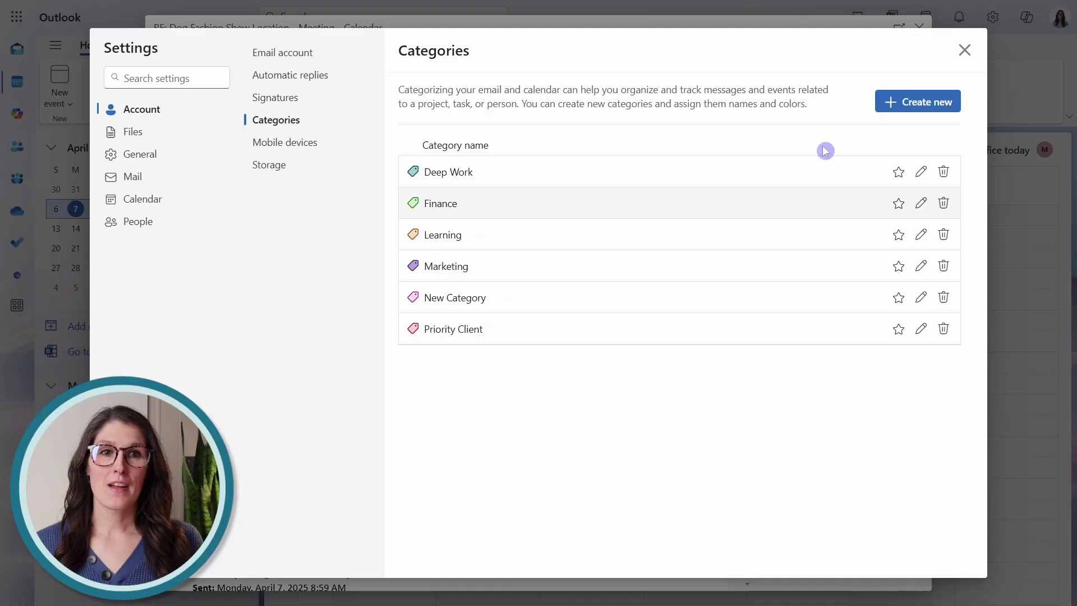
left_click(965, 51)
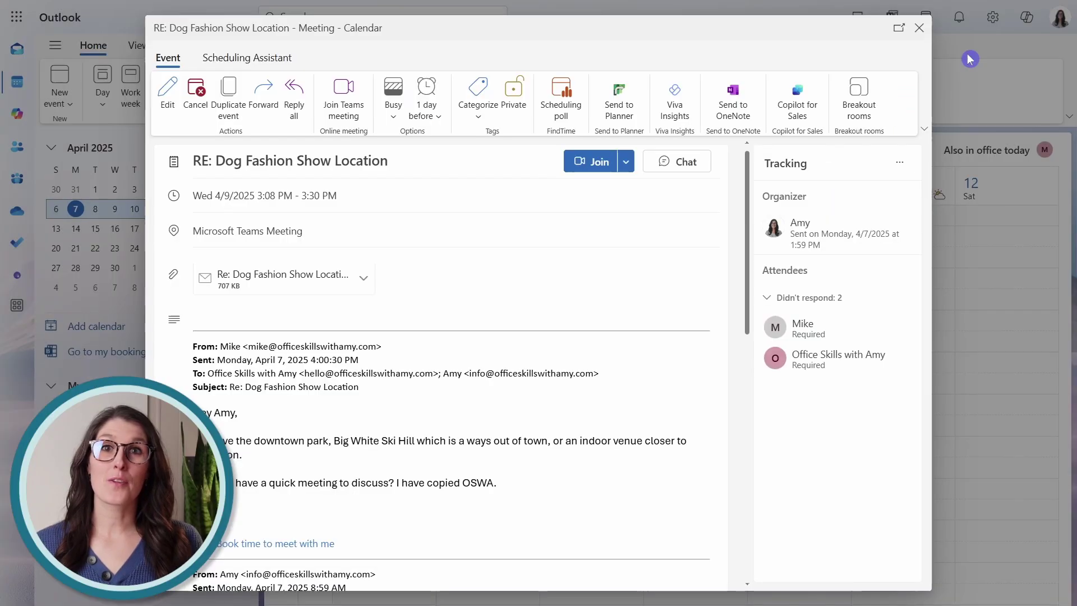
Assign New Category to the RE: Dog Fashion meeting and close the event window
left_click(478, 104)
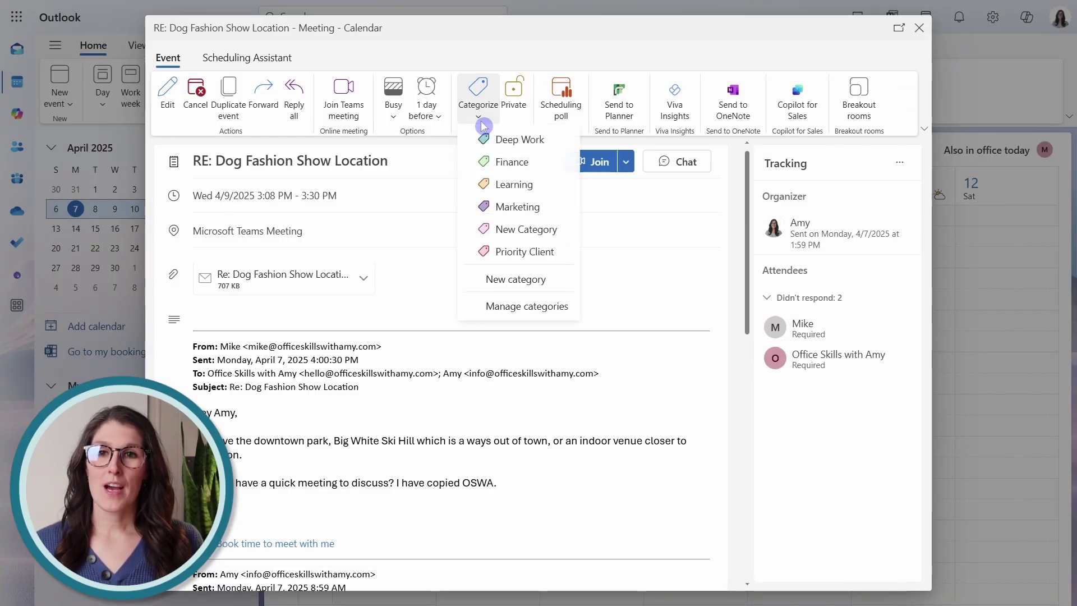
left_click(554, 231)
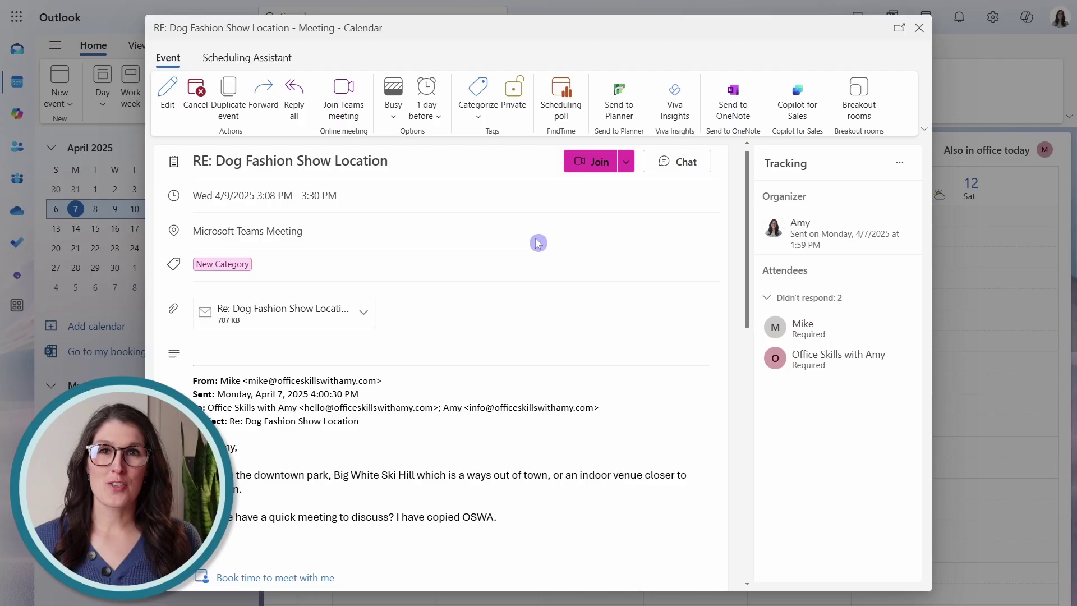
left_click(918, 28)
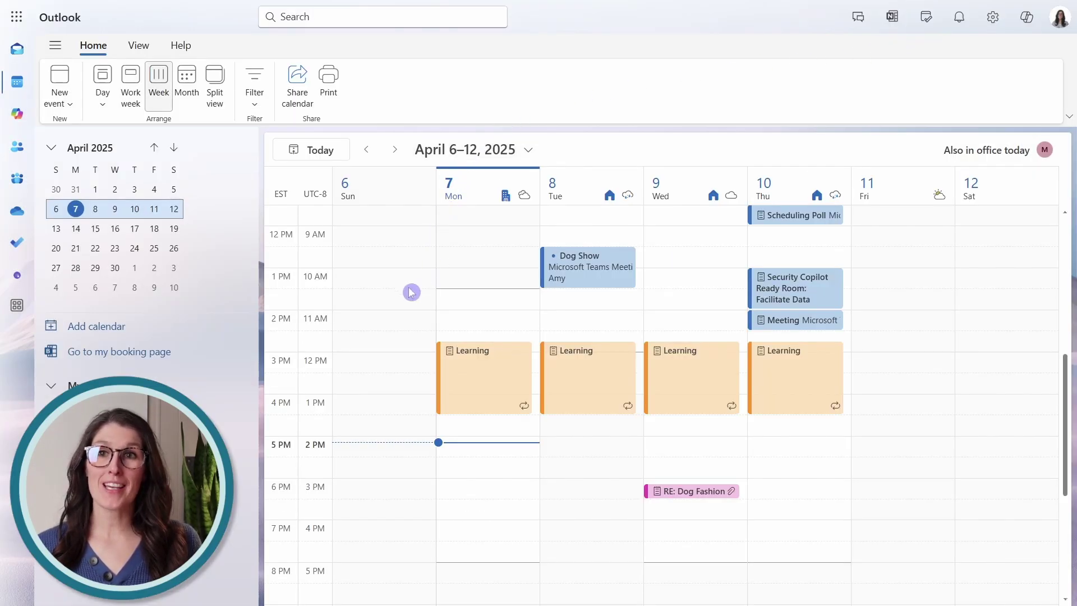
Filter the calendar to hide appointments and show only New Category events
left_click(259, 105)
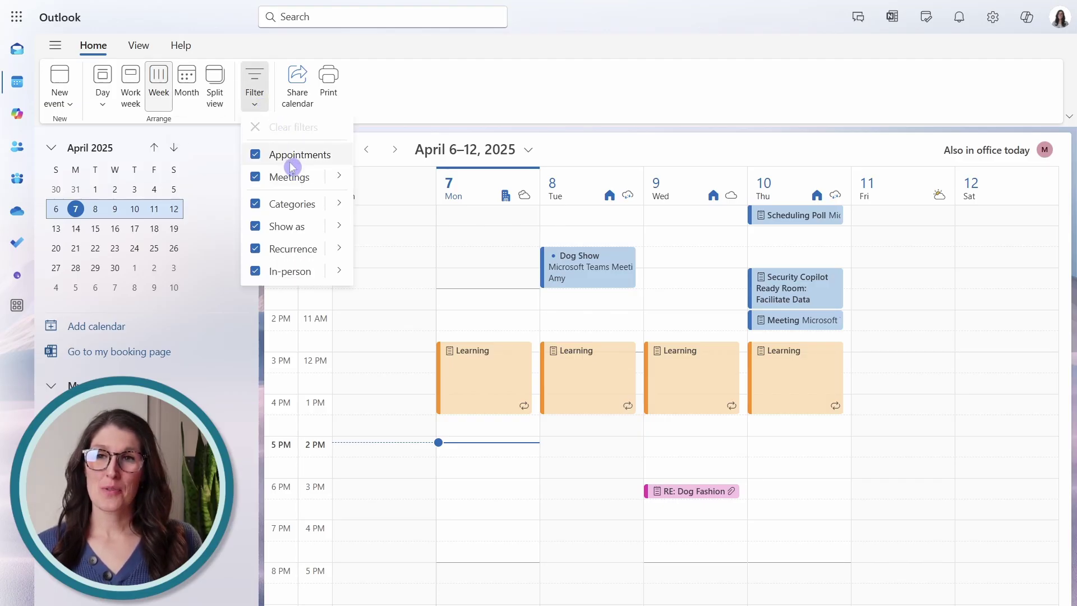
left_click(327, 161)
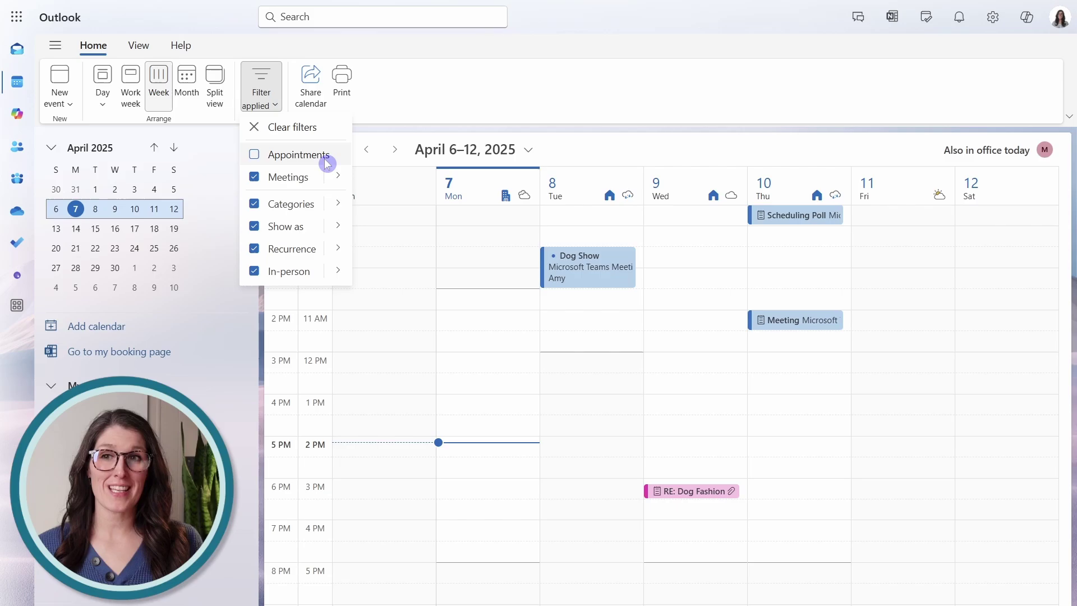
left_click(339, 206)
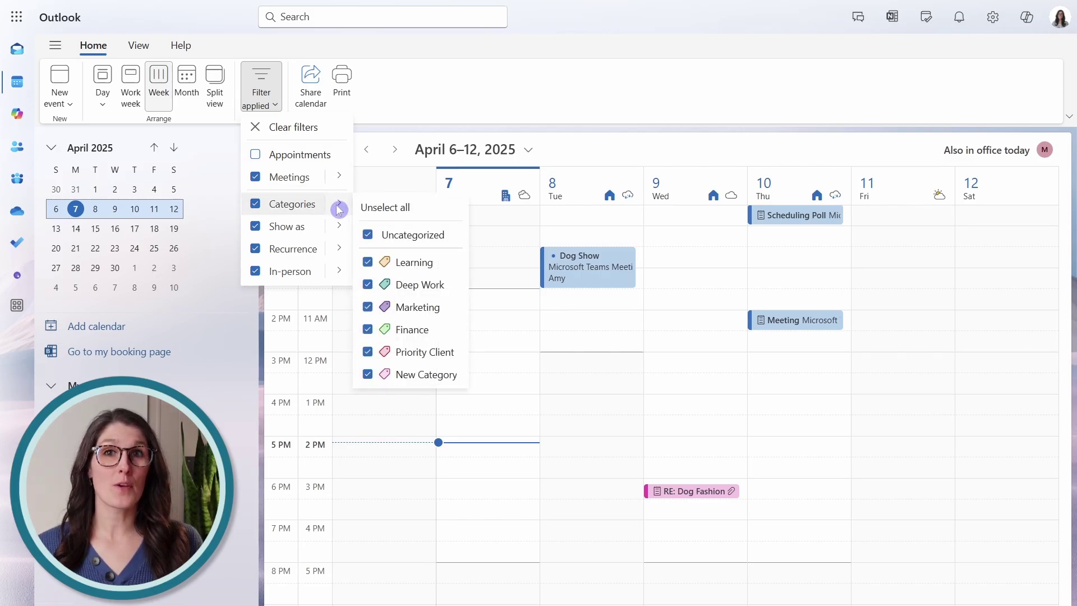
left_click(419, 213)
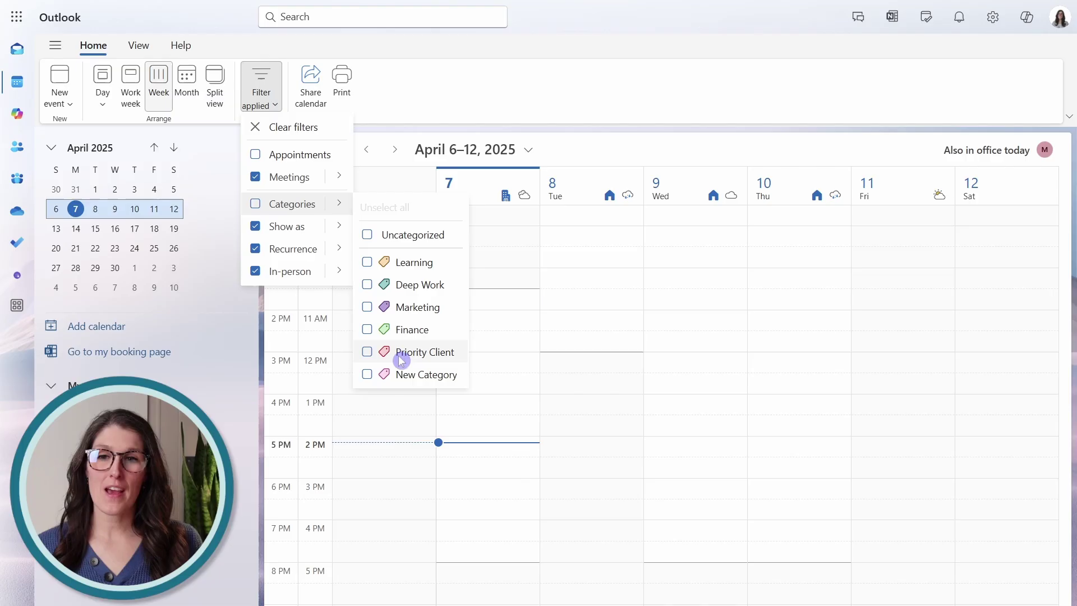
left_click(409, 375)
left_click(839, 116)
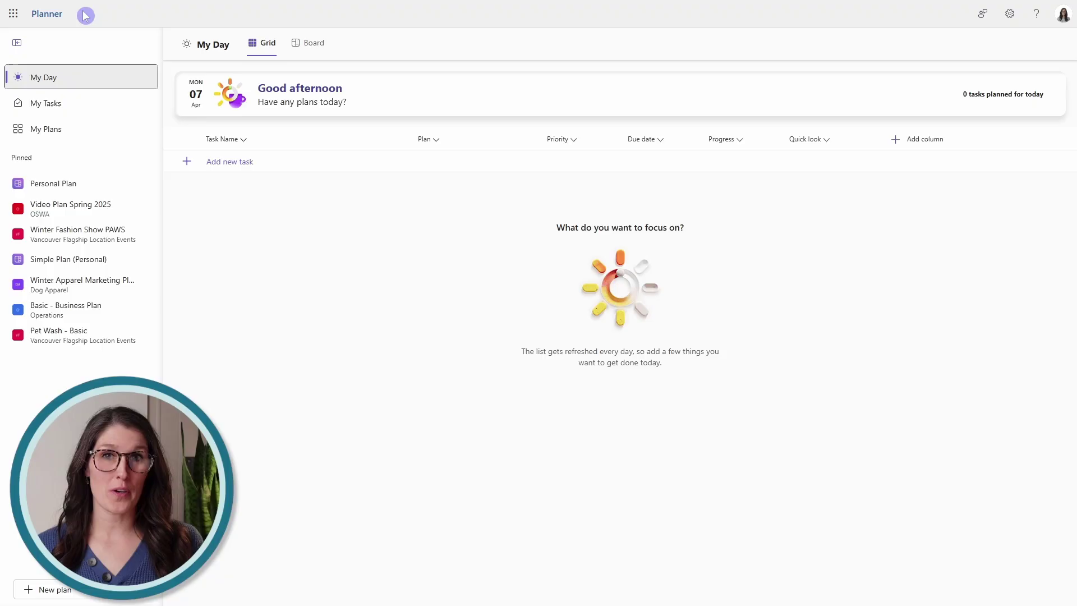
Publish My Tasks' 'Assigned to me' list as an iCalendar feed and send it to Outlook
left_click(97, 108)
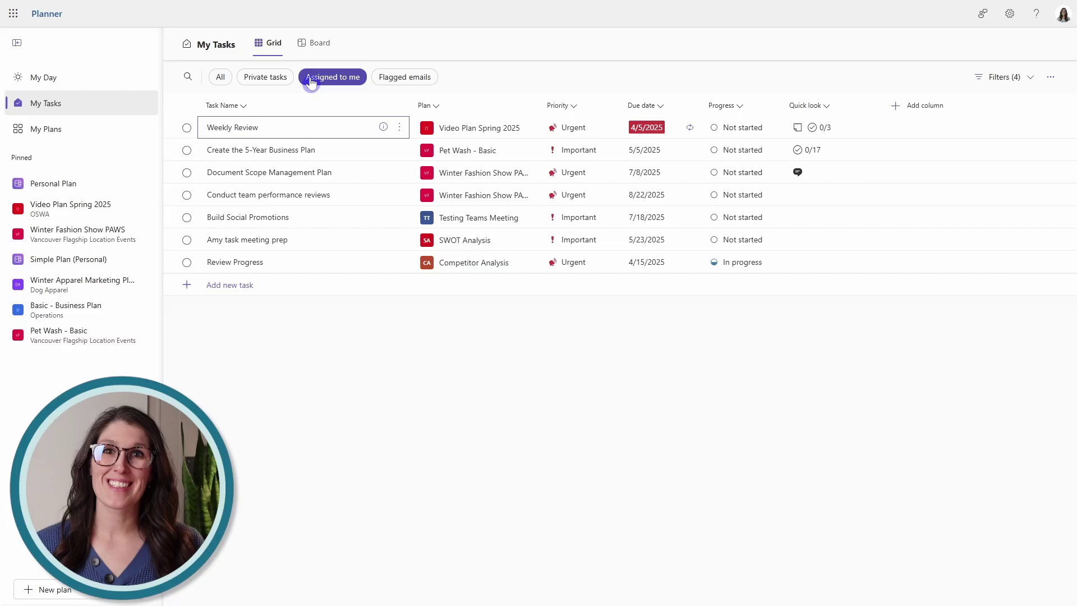
left_click(1051, 81)
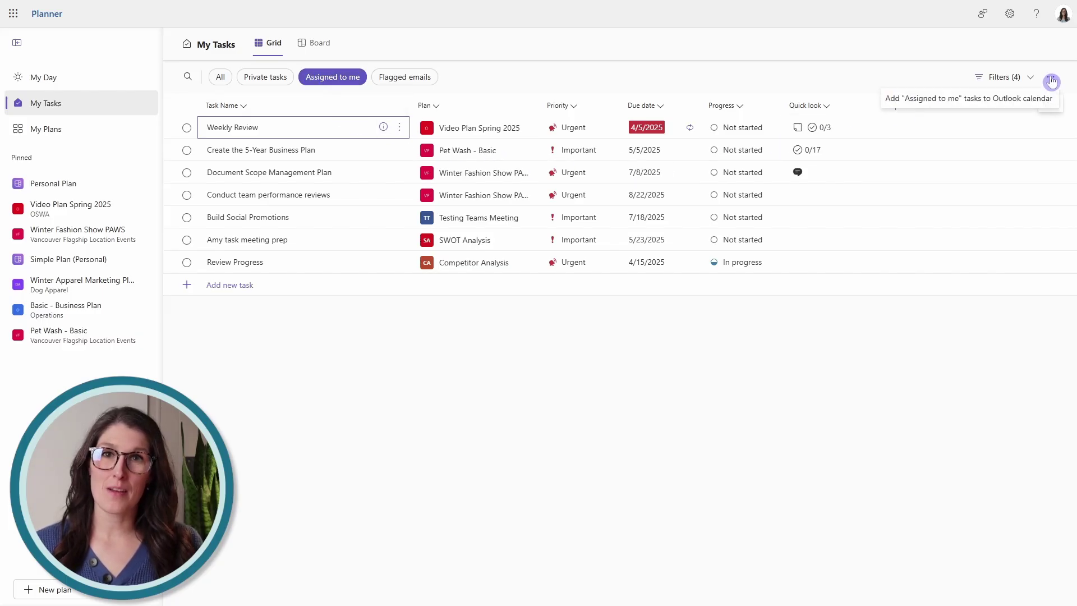
left_click(957, 99)
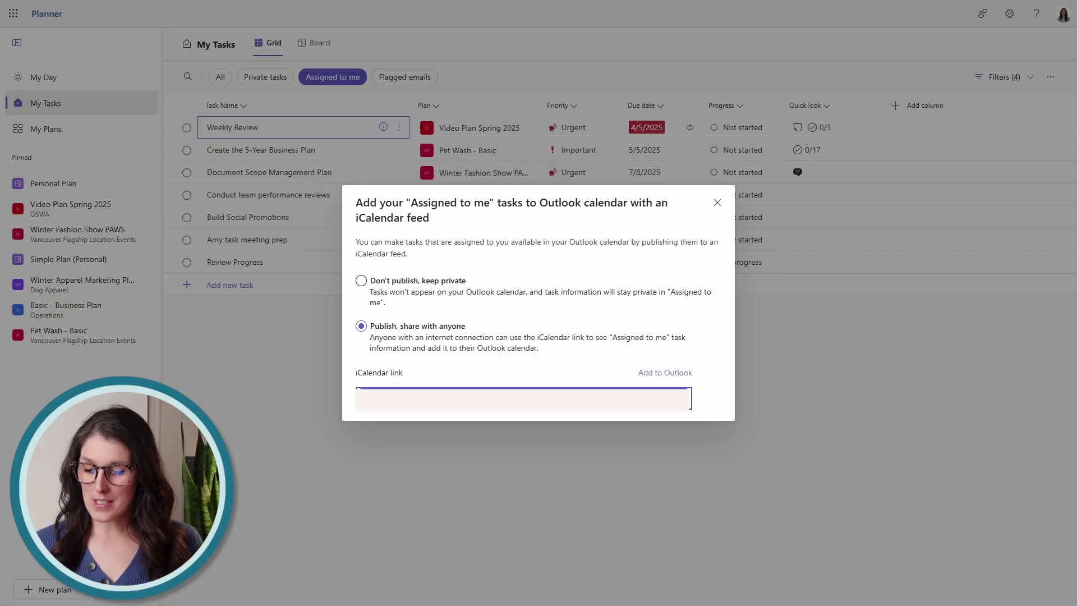
left_click(673, 374)
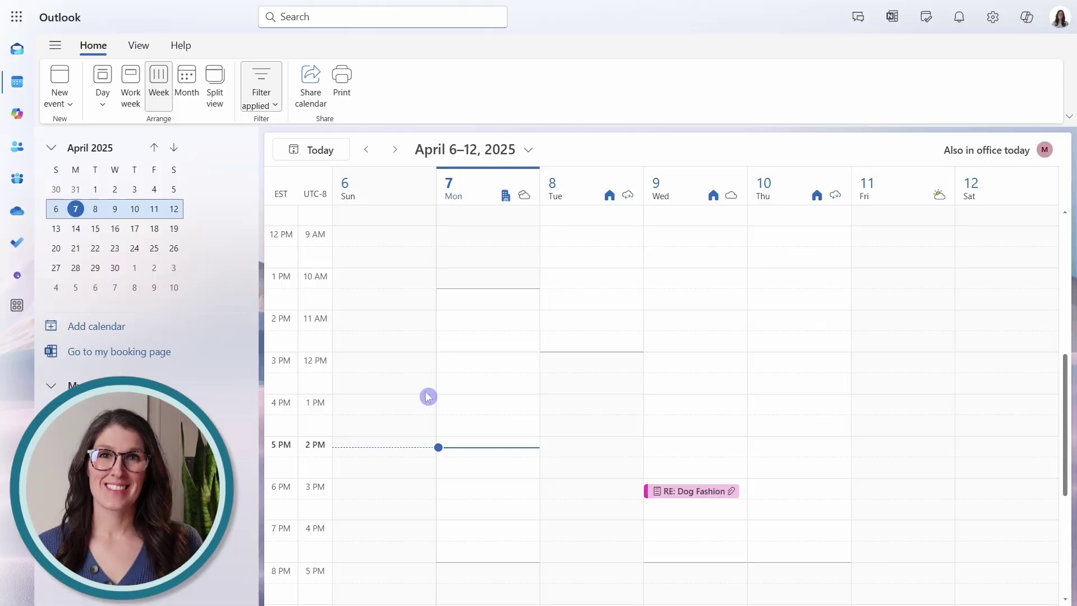
Start a Subscribe from web calendar and paste the Planner iCal feed URL
left_click(145, 331)
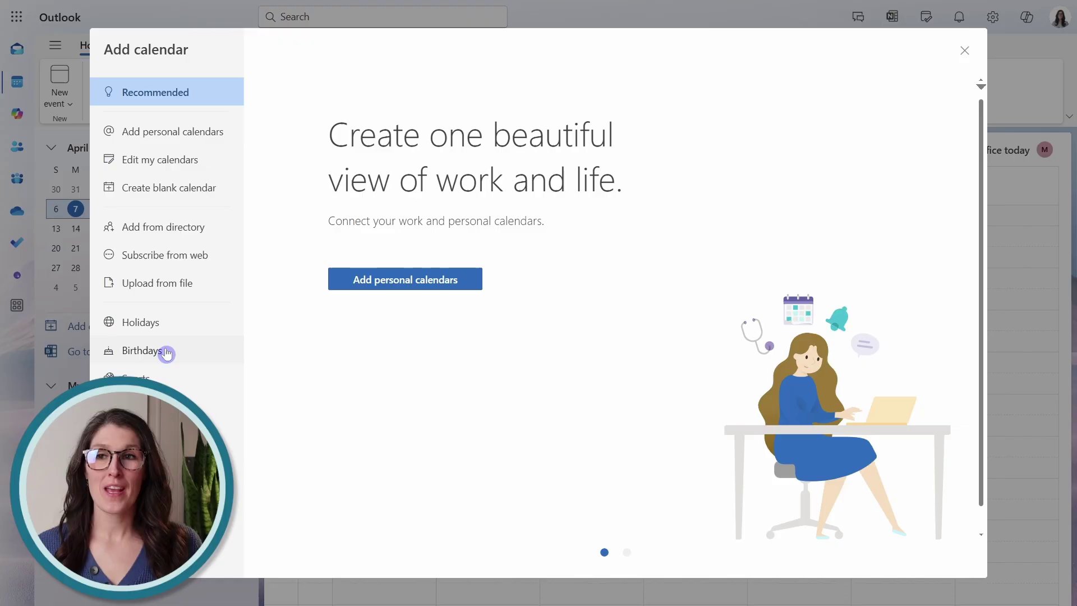
left_click(223, 261)
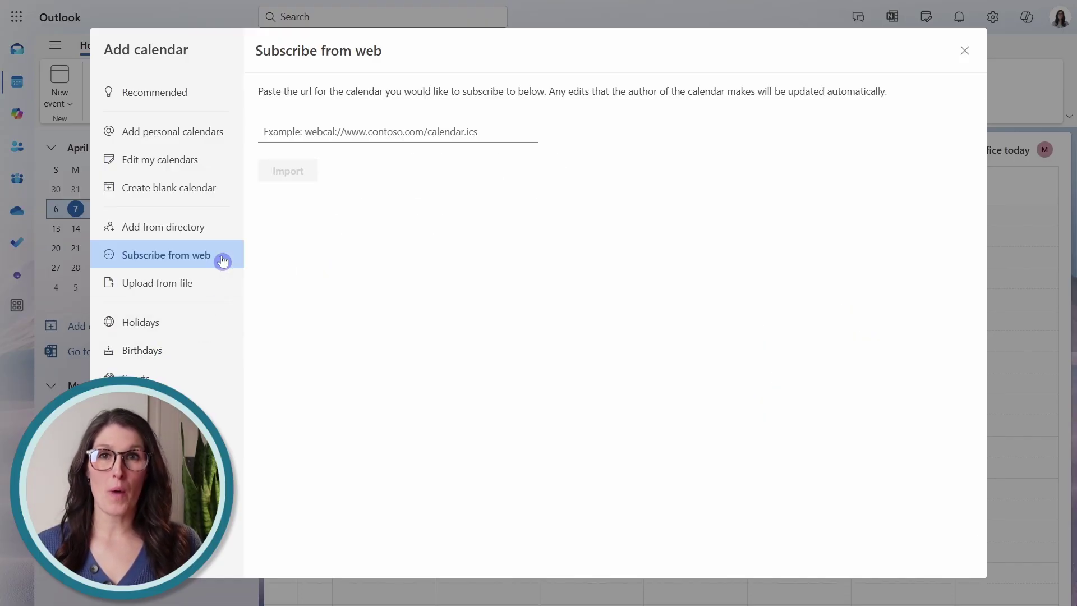
left_click(447, 134)
key("ctrl+v")
left_click(641, 199)
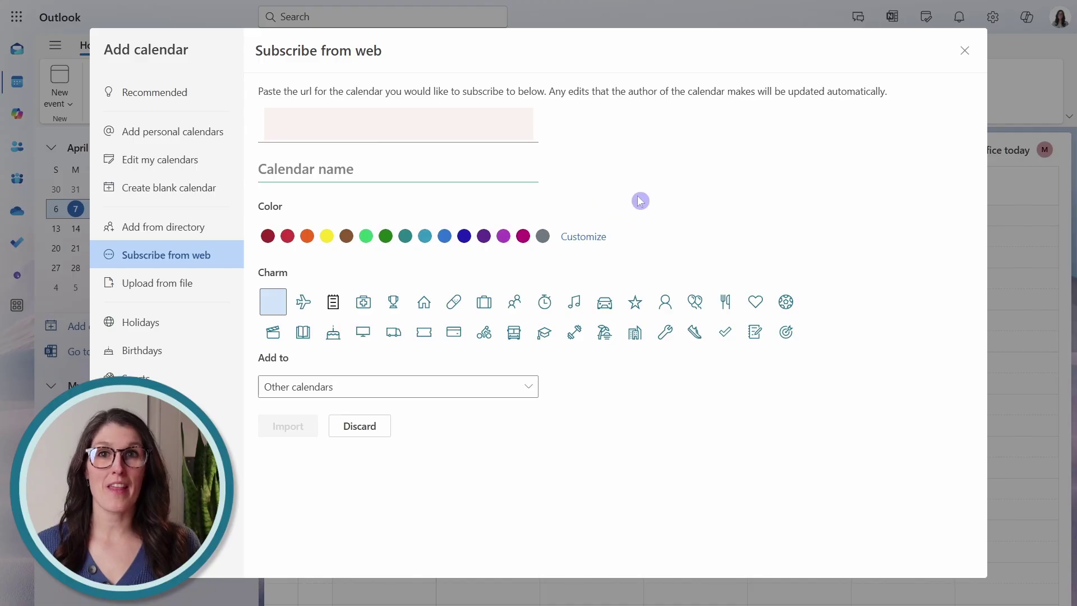
Name the calendar Task, make it purple with a checkmark charm, and import it
left_click(400, 168)
type("Task")
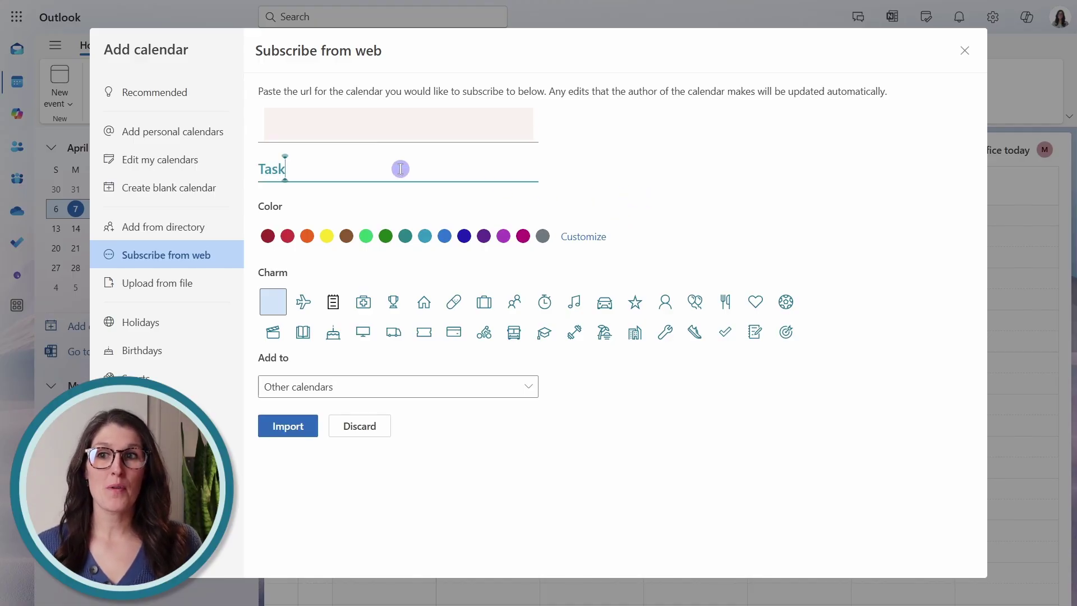
left_click(623, 203)
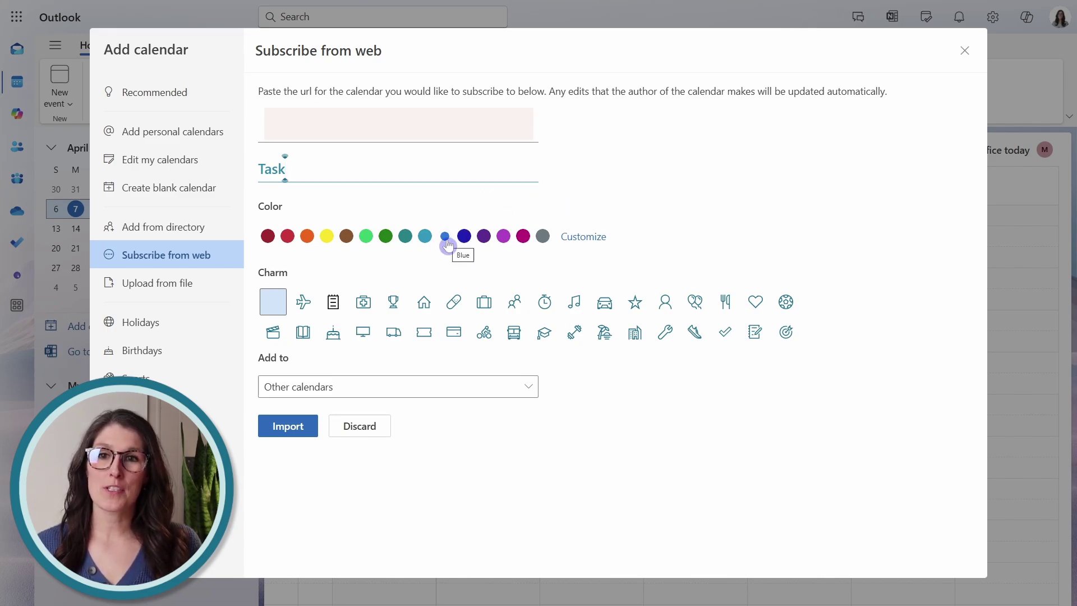
left_click(481, 243)
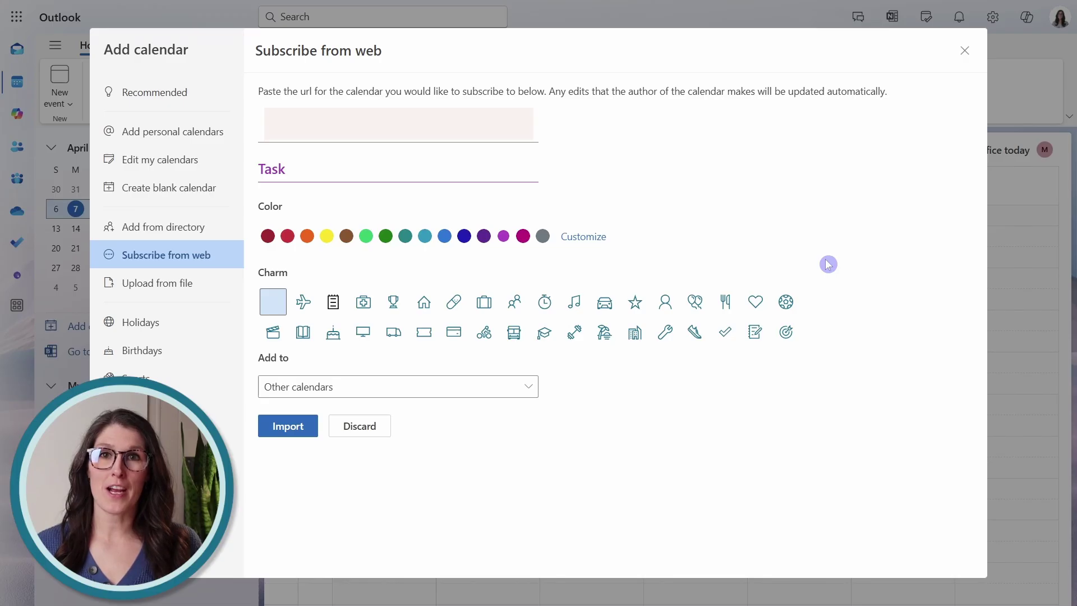
left_click(724, 339)
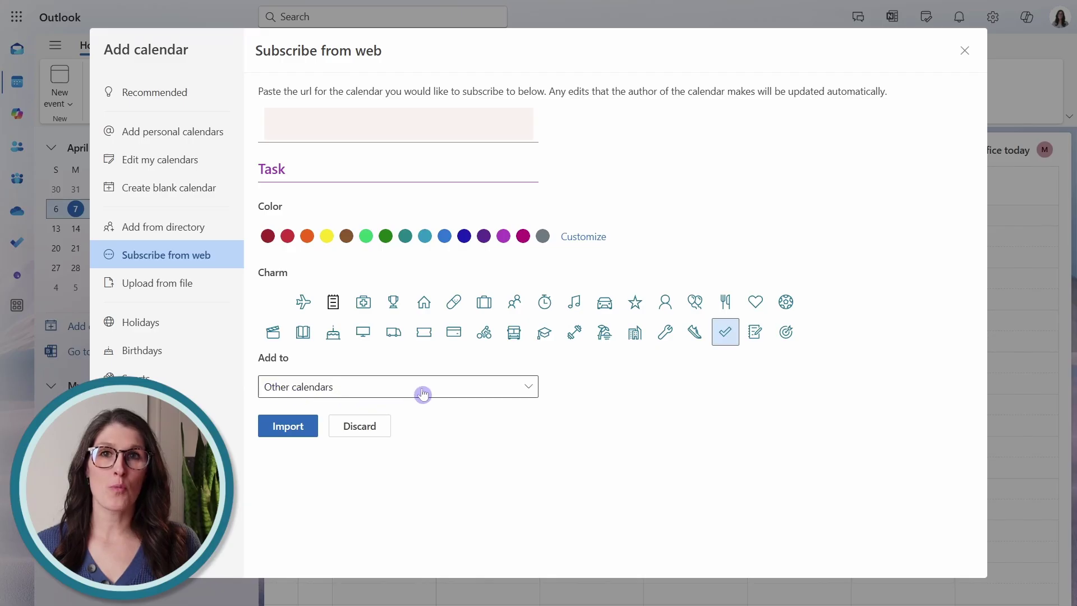
left_click(308, 429)
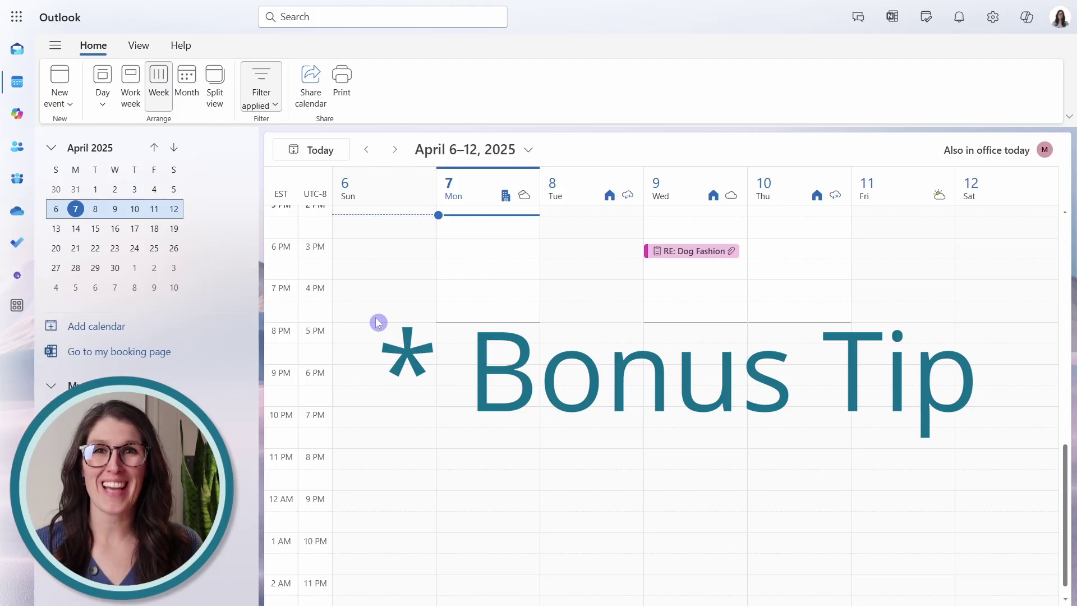
Share the calendar with the colleague at Can view titles and locations permission
left_click(320, 95)
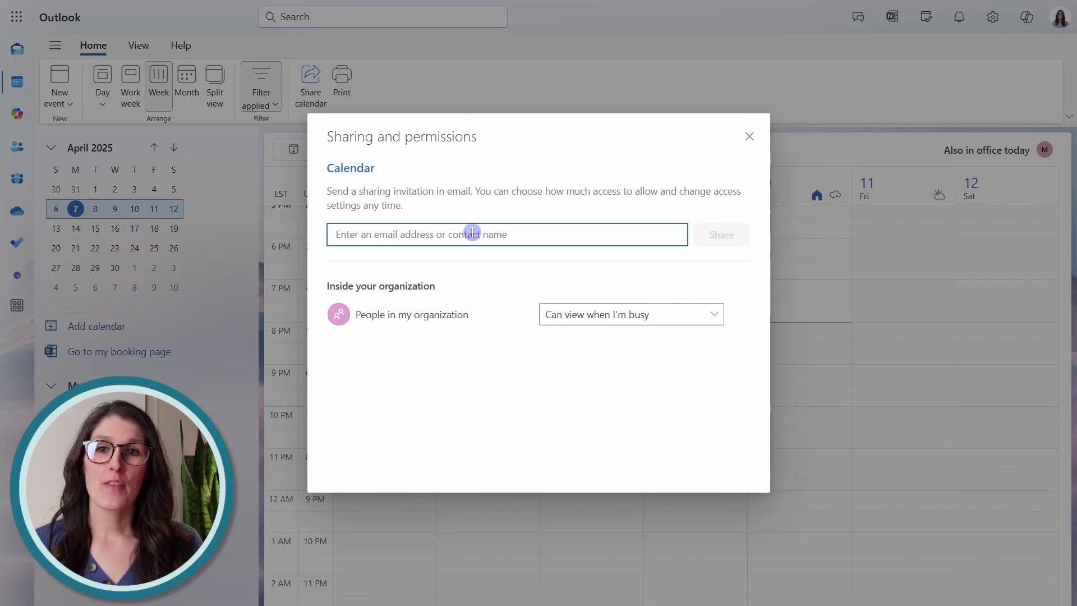
key("ctrl+v")
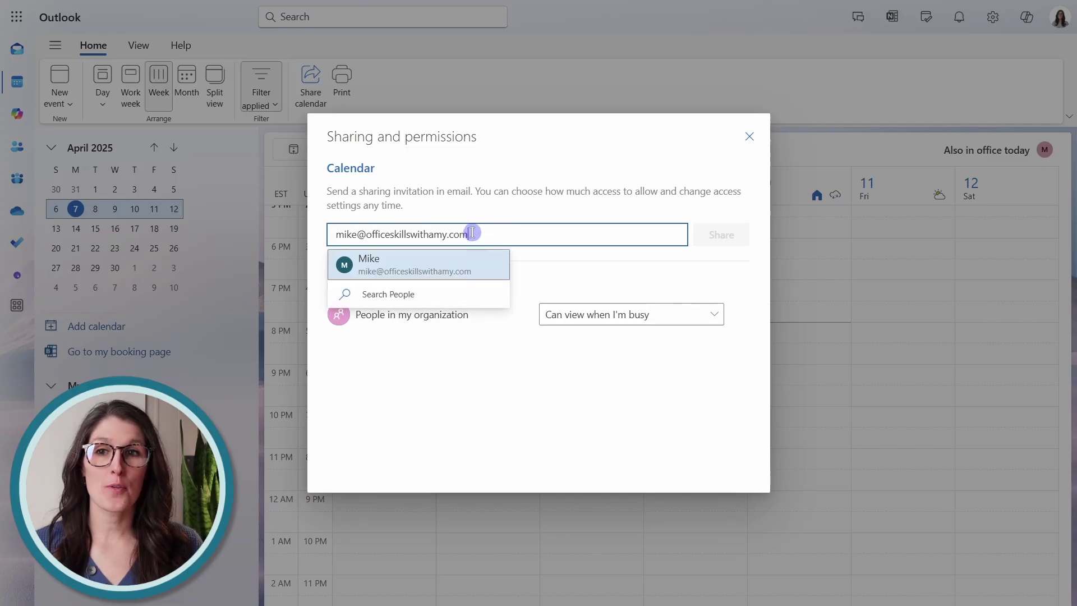
left_click(478, 273)
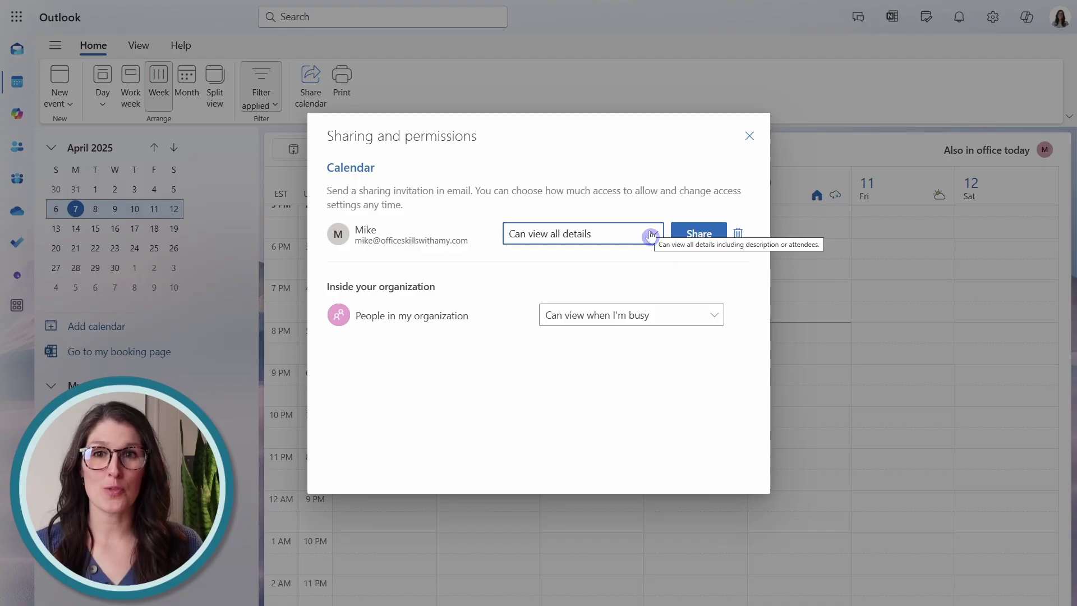
left_click(651, 236)
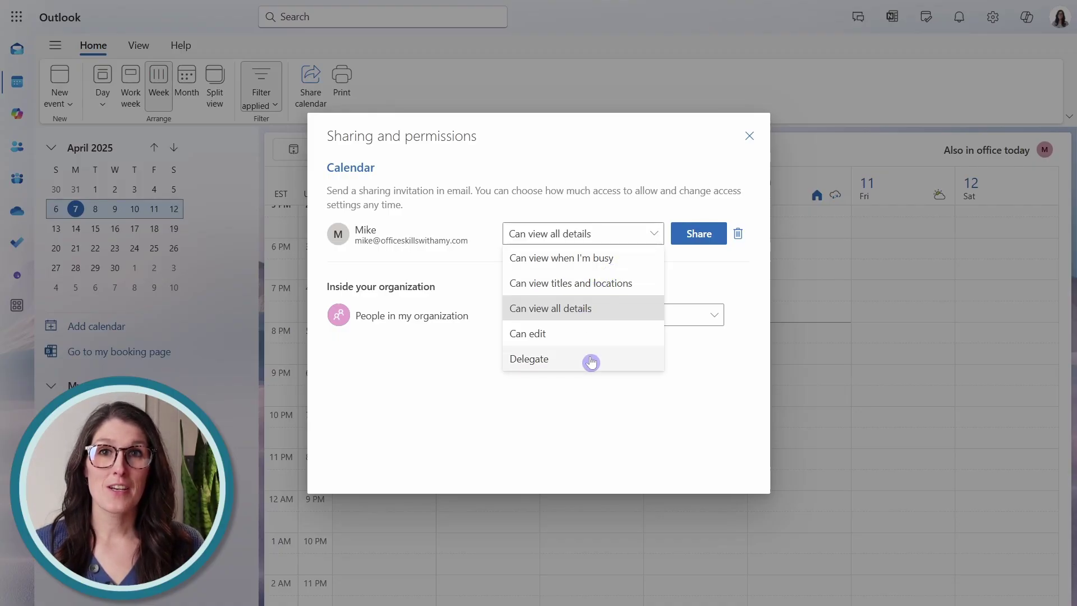
left_click(643, 287)
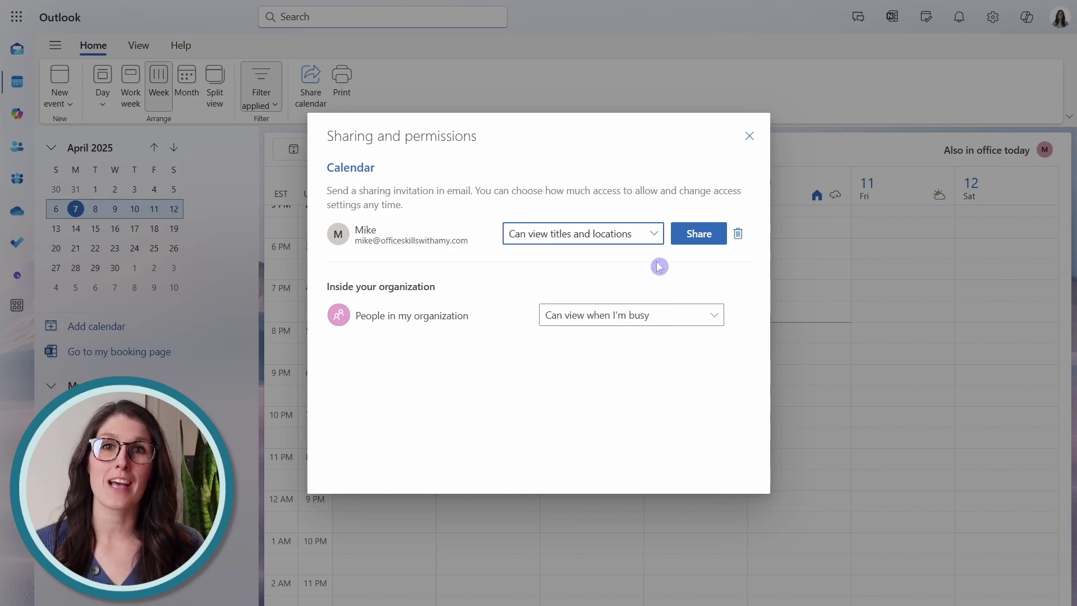
left_click(701, 239)
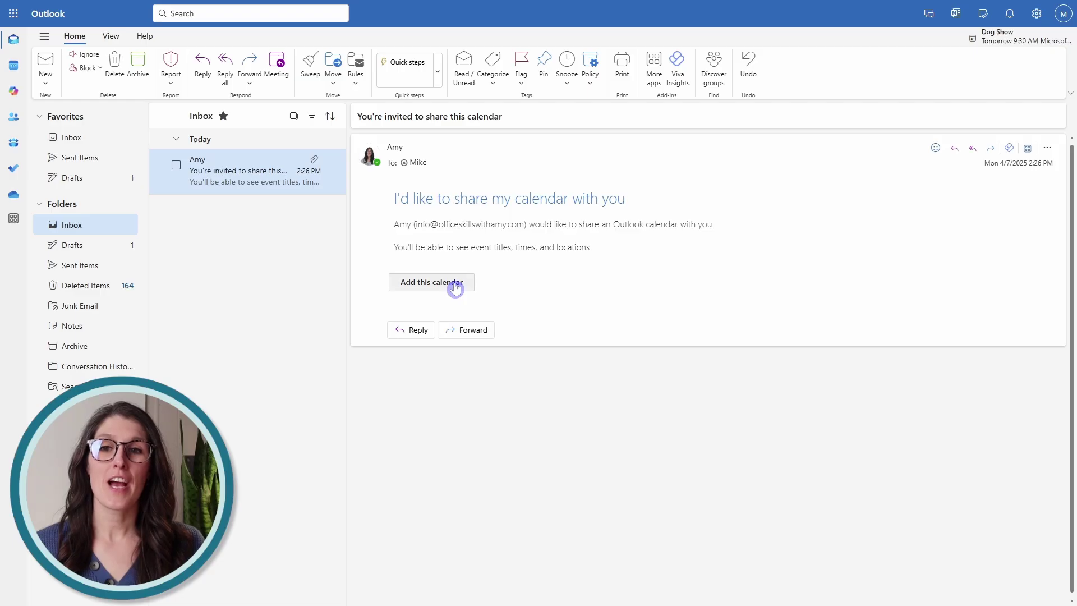
Add the shared calendar, view it, and toggle it off and on under People's calendars
left_click(454, 287)
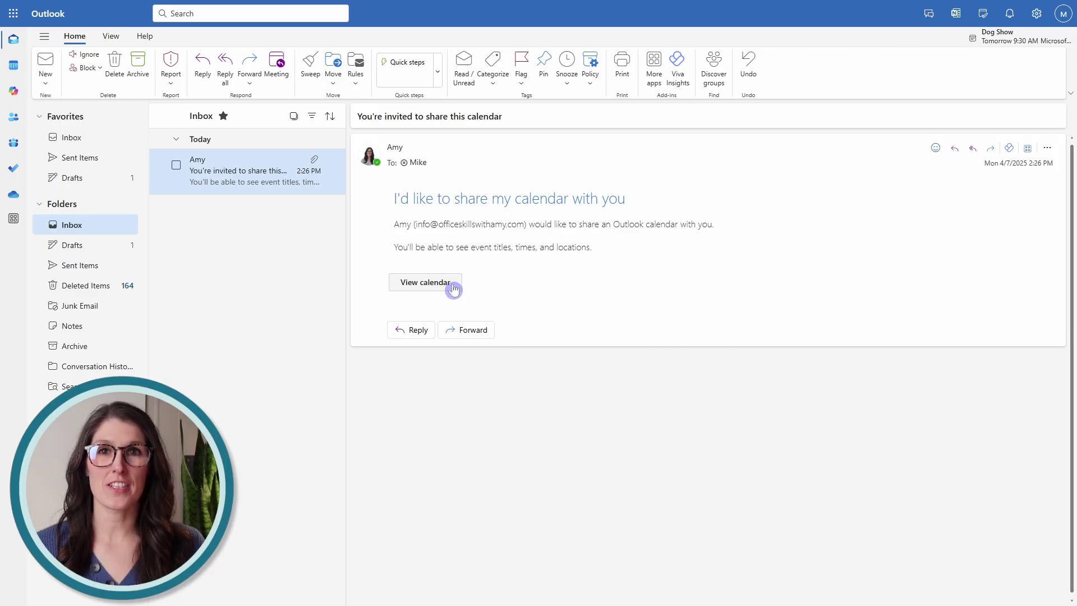
left_click(450, 282)
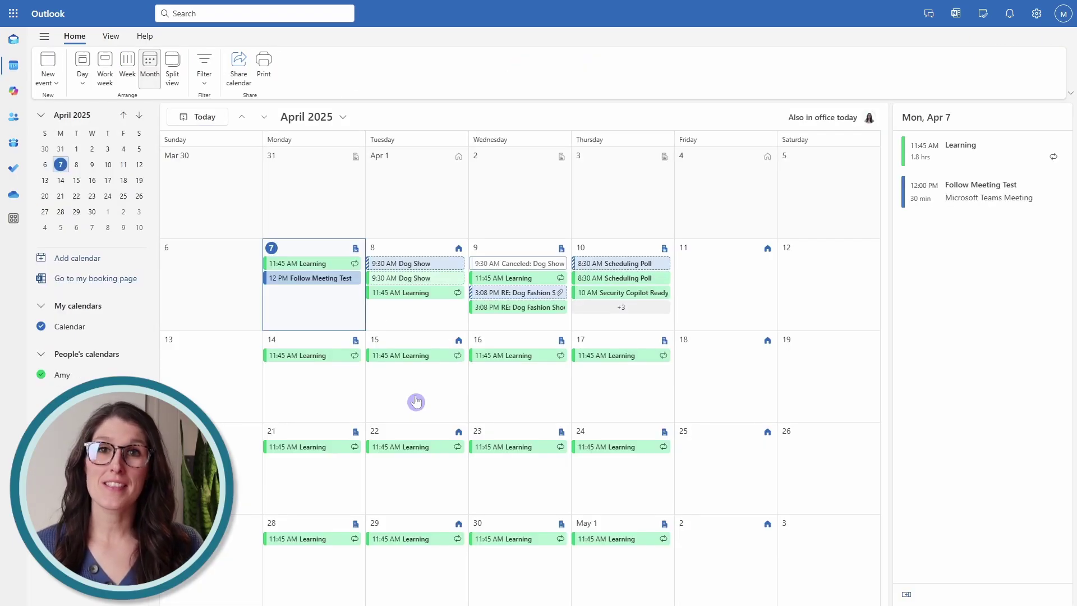
left_click(39, 380)
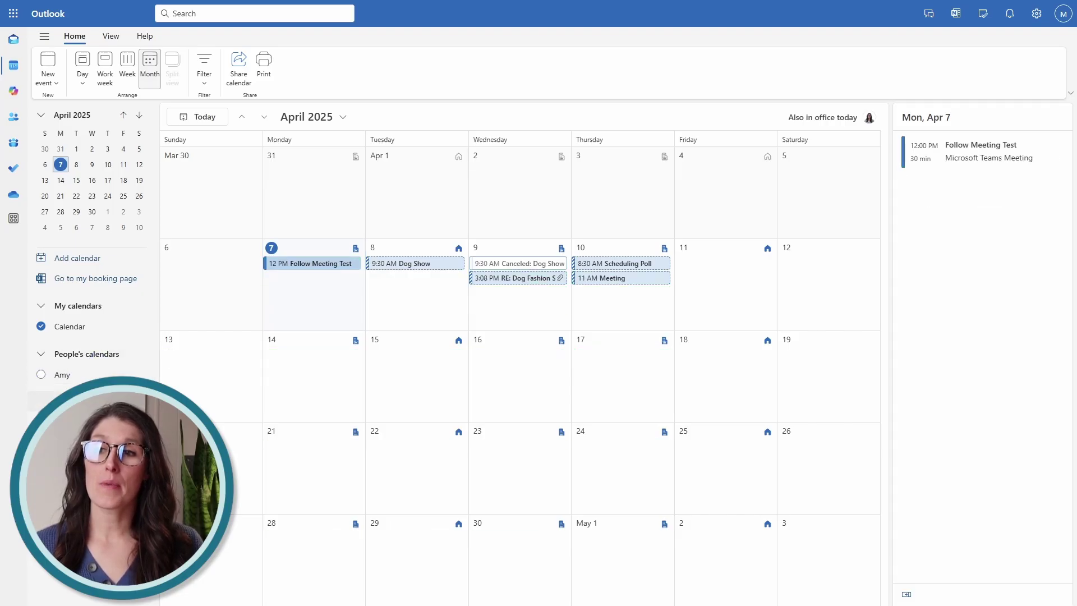
left_click(38, 379)
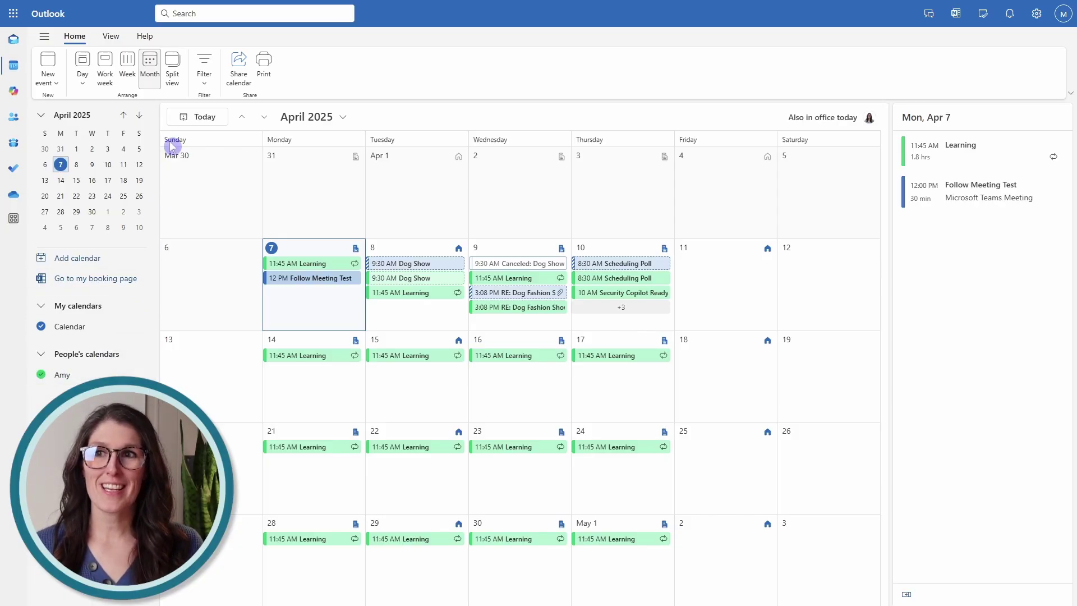
Switch the calendar to split view, showing your calendar and the colleague's shared calendar side by side
left_click(175, 77)
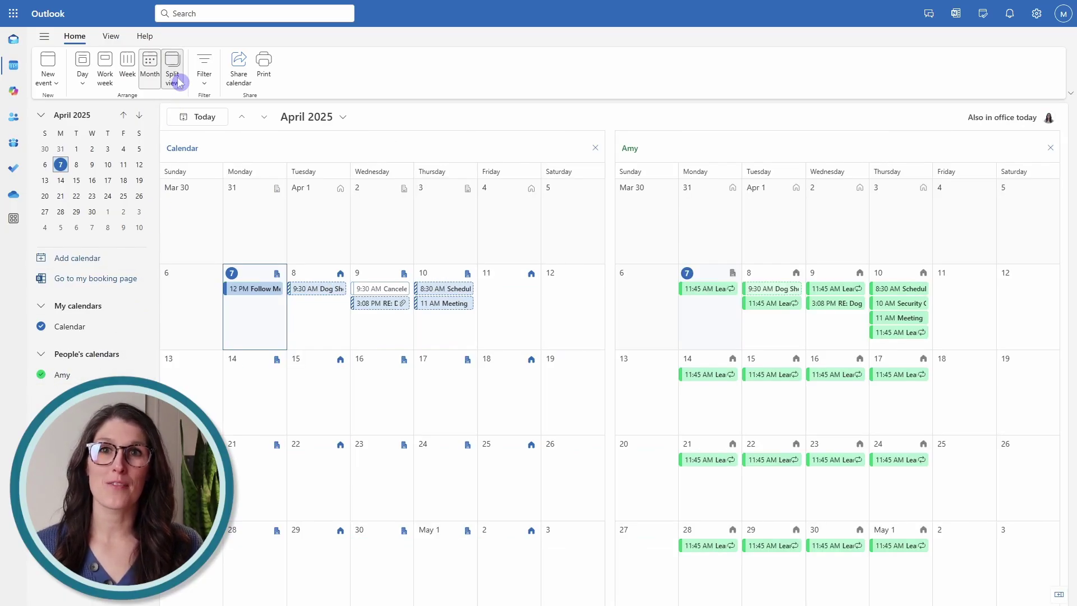